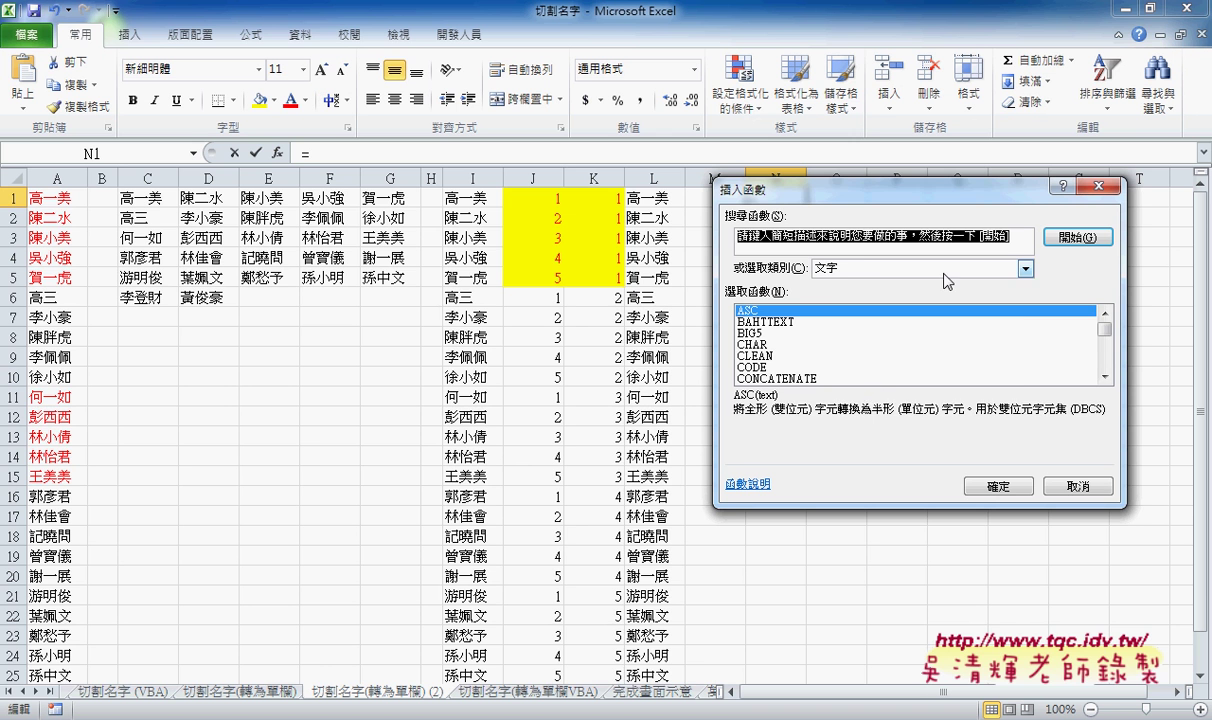
Step: Choose OFFSET from the 檢視與參照 category in Insert Function for cell N1
left_click(898, 267)
left_click(916, 352)
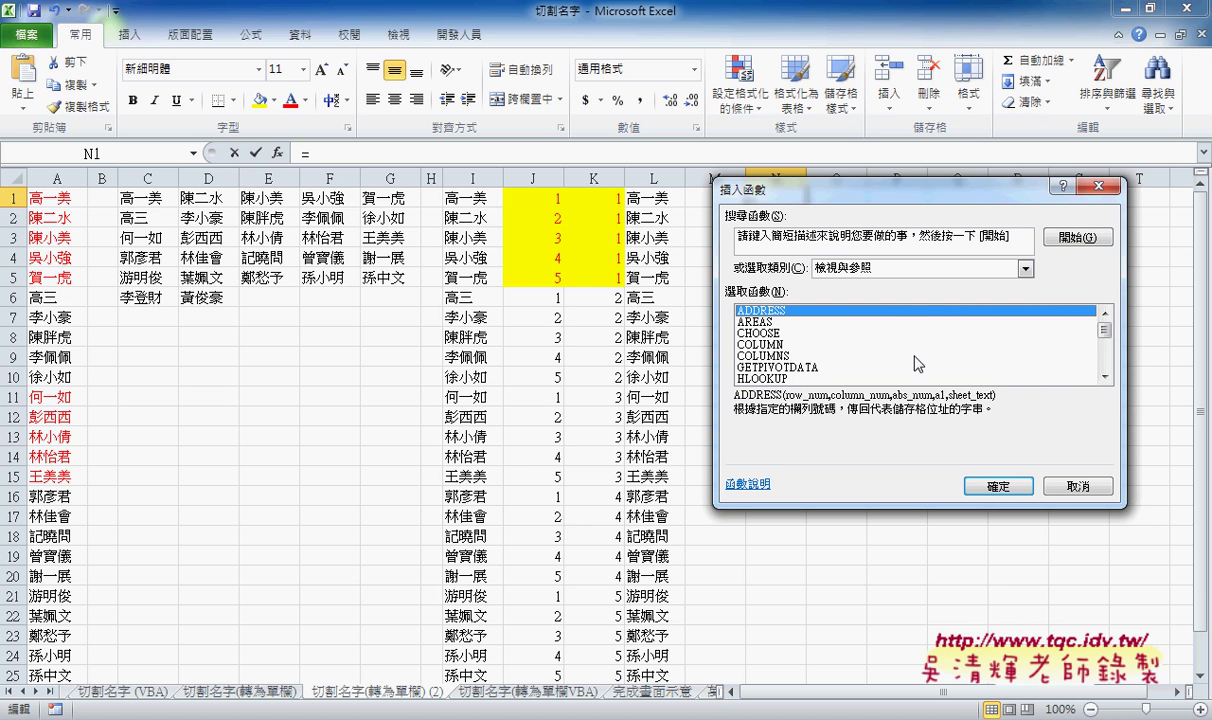
left_click(1105, 376)
left_click(1105, 376)
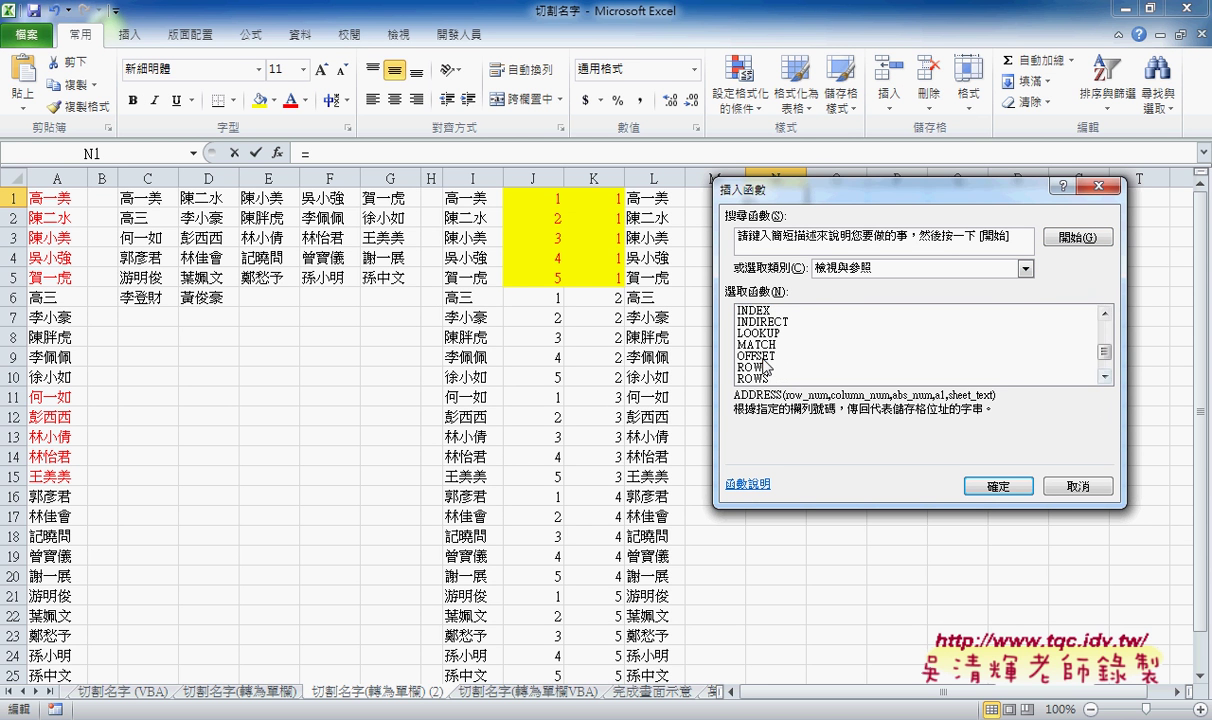
left_click(763, 357)
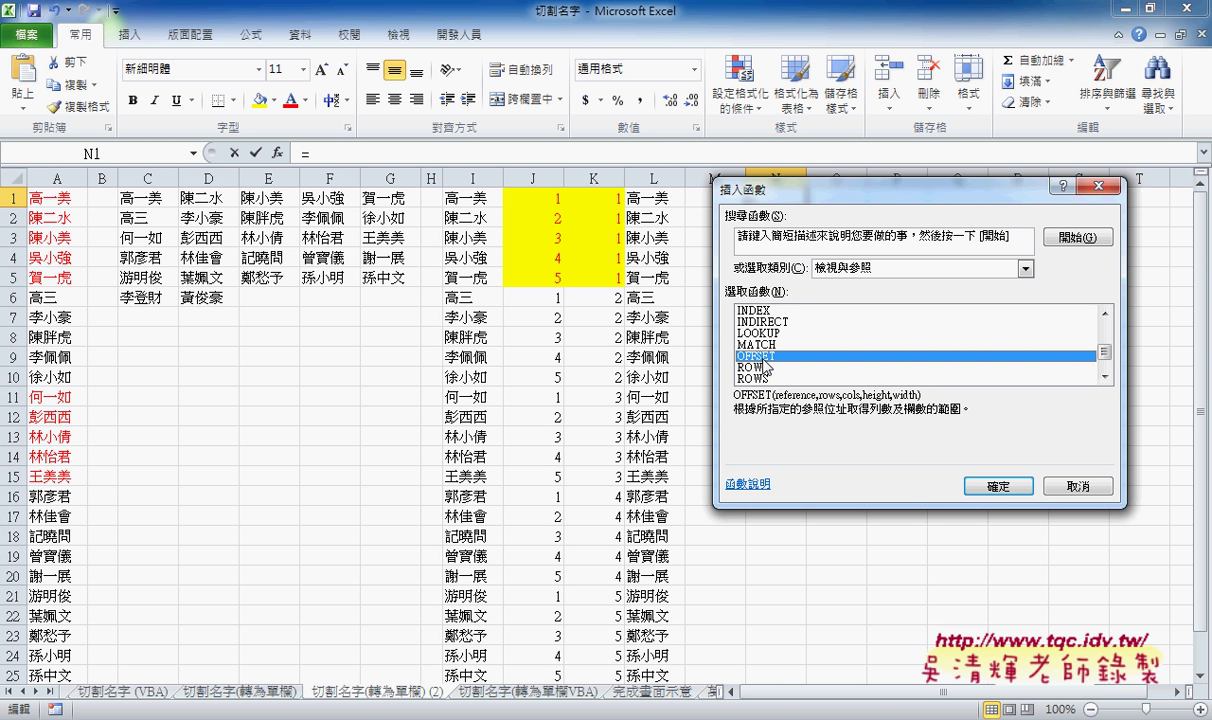
left_click(996, 488)
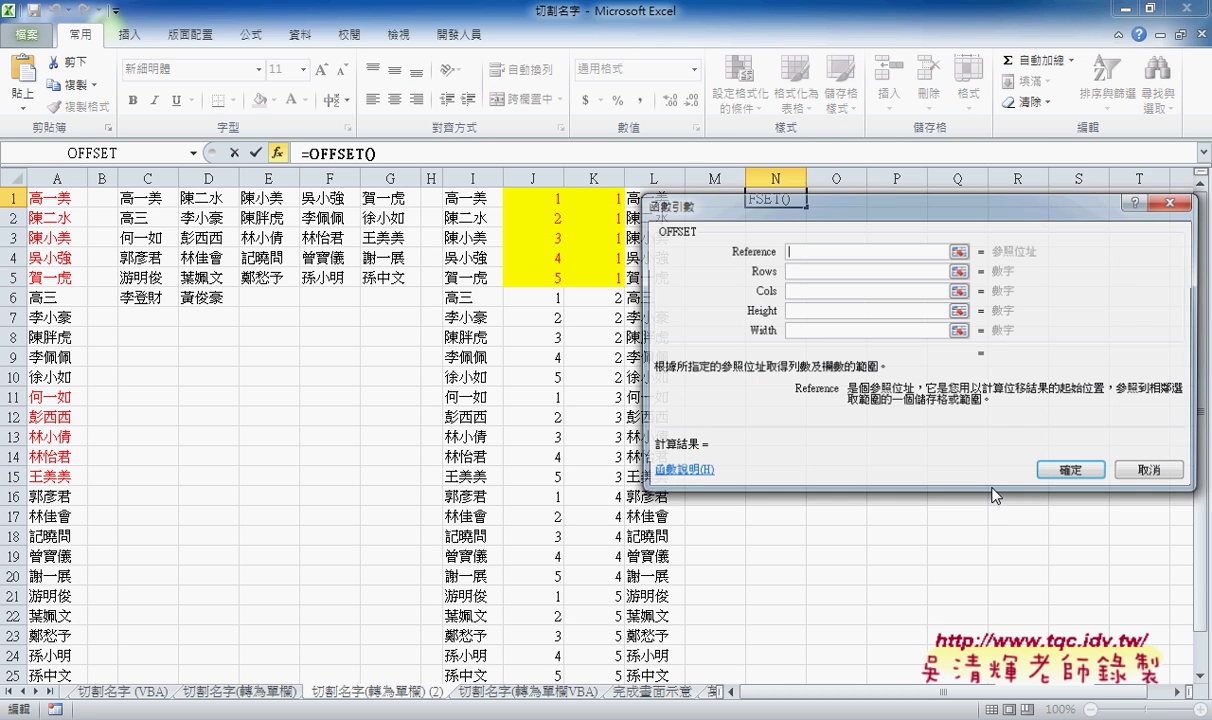
Step: Set OFFSET's Reference to C1, Rows 0 and Cols 0 so N1 shows 高一美
left_click(140, 197)
left_click(805, 273)
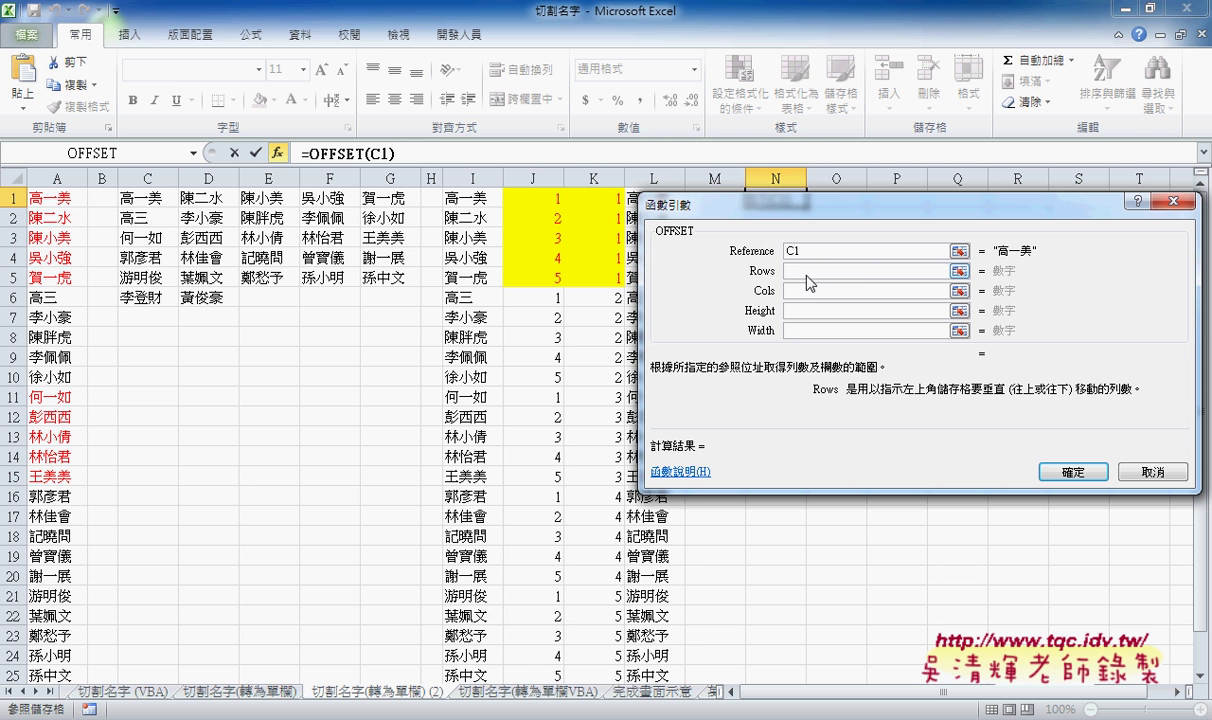
type("1")
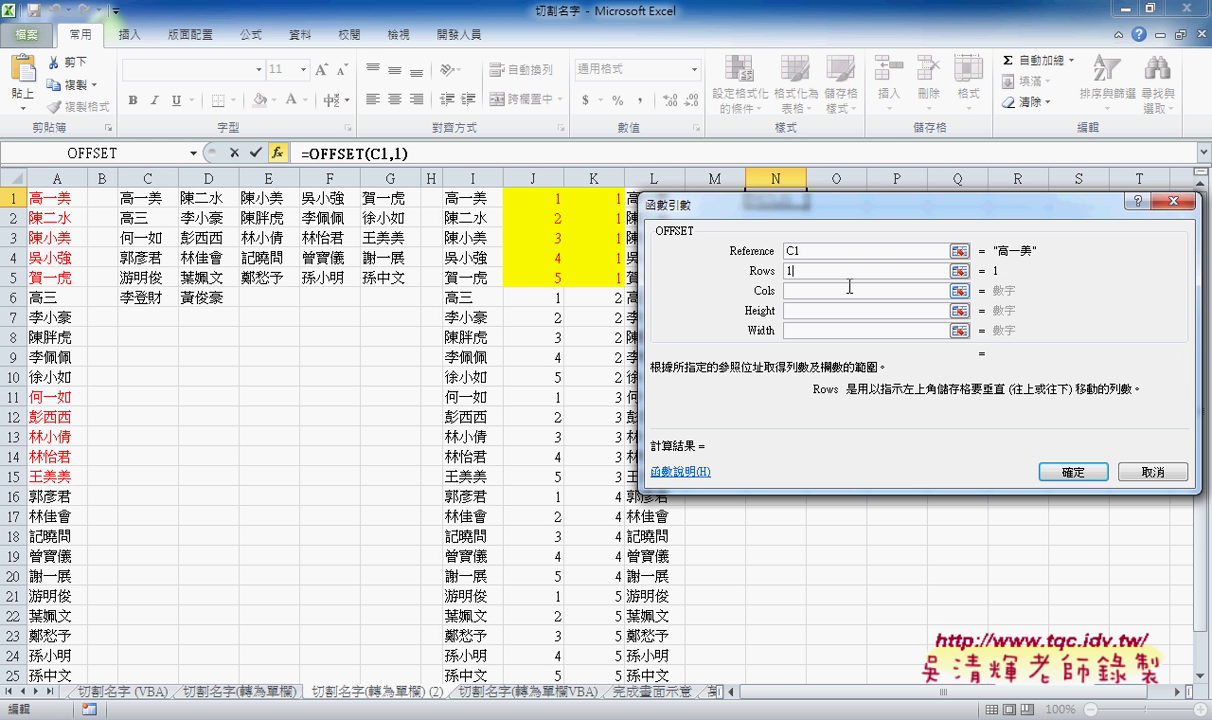
key("BackSpace")
type("0")
left_click(805, 290)
type("0")
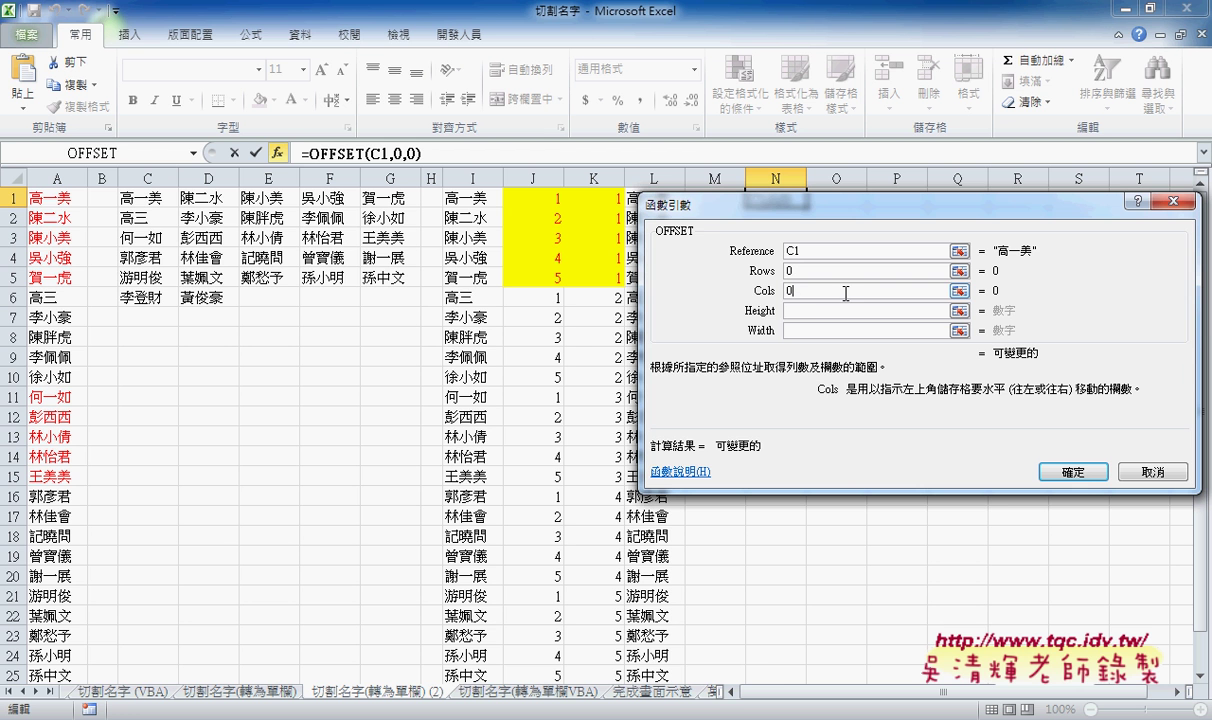
left_click(1070, 471)
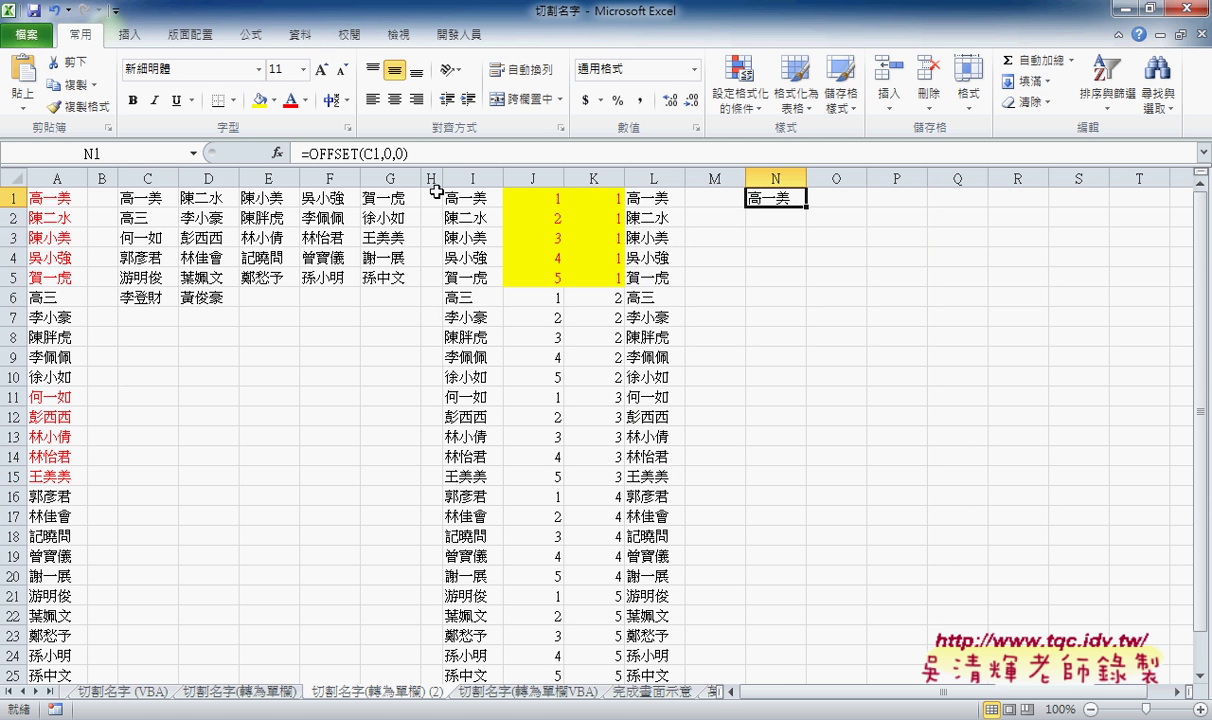
Step: Change N1's rows argument from 0 to 1, giving =OFFSET(C1,1,0) showing 高三
left_click(387, 153)
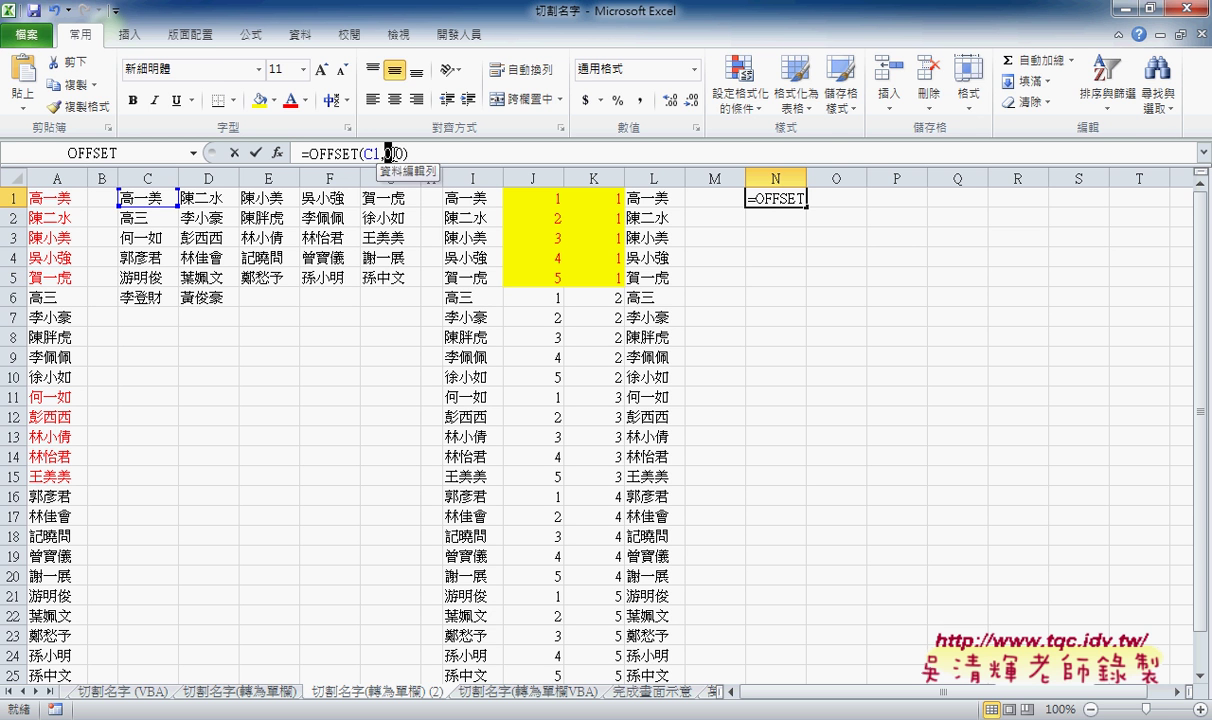
double_click(387, 153)
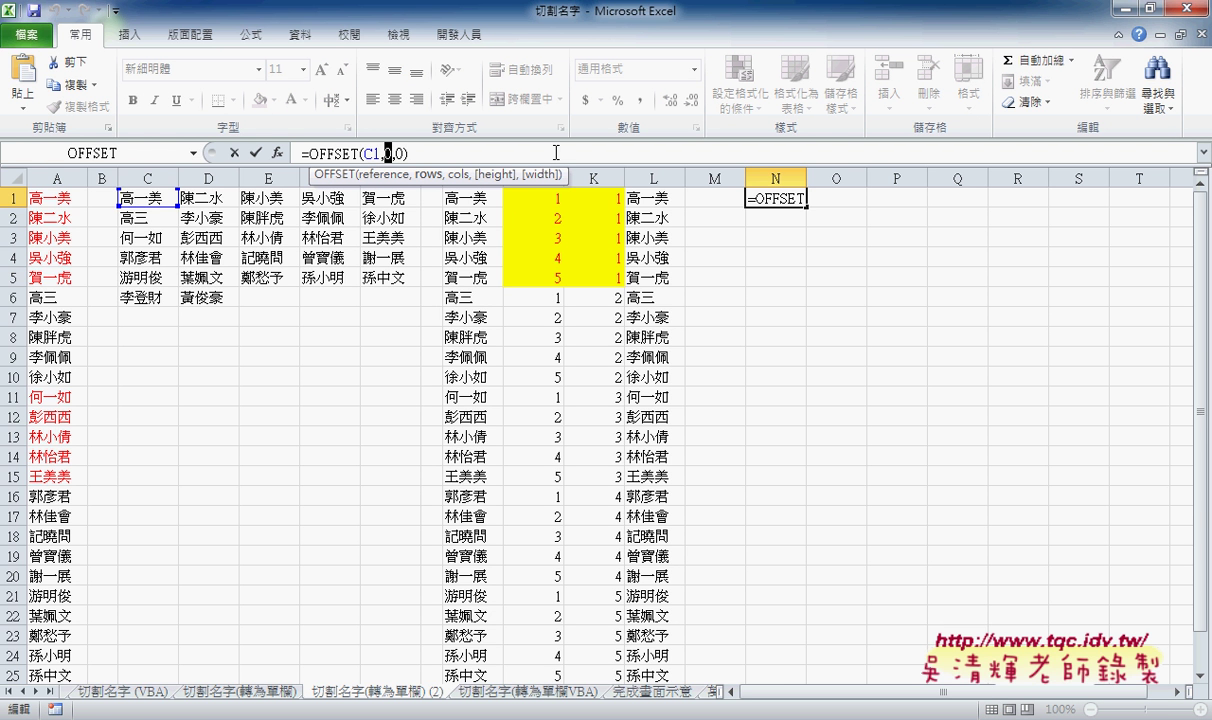
type("1")
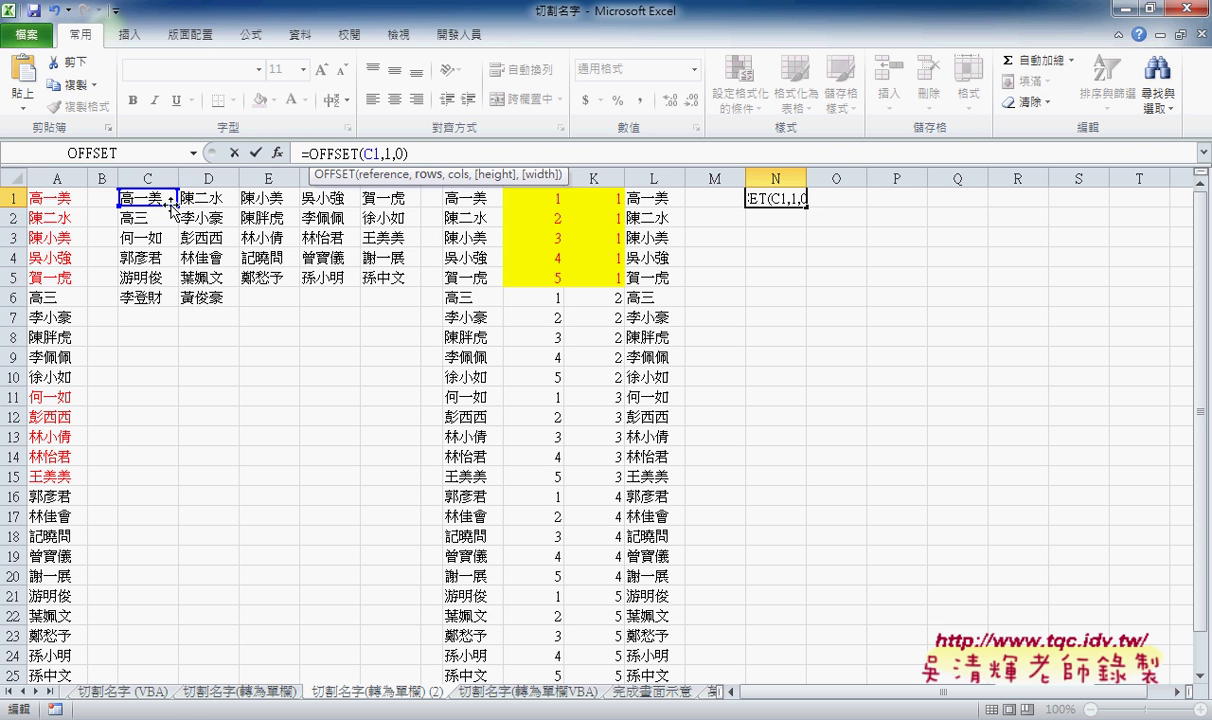
left_click(256, 152)
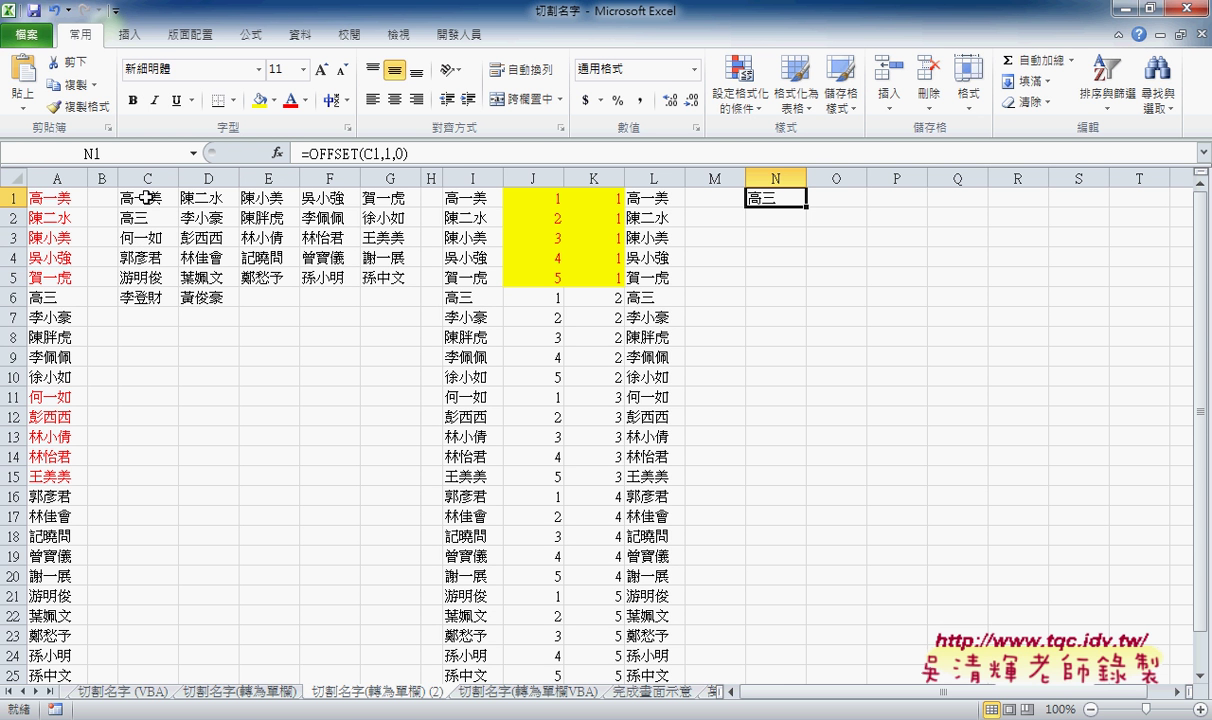
double_click(400, 152)
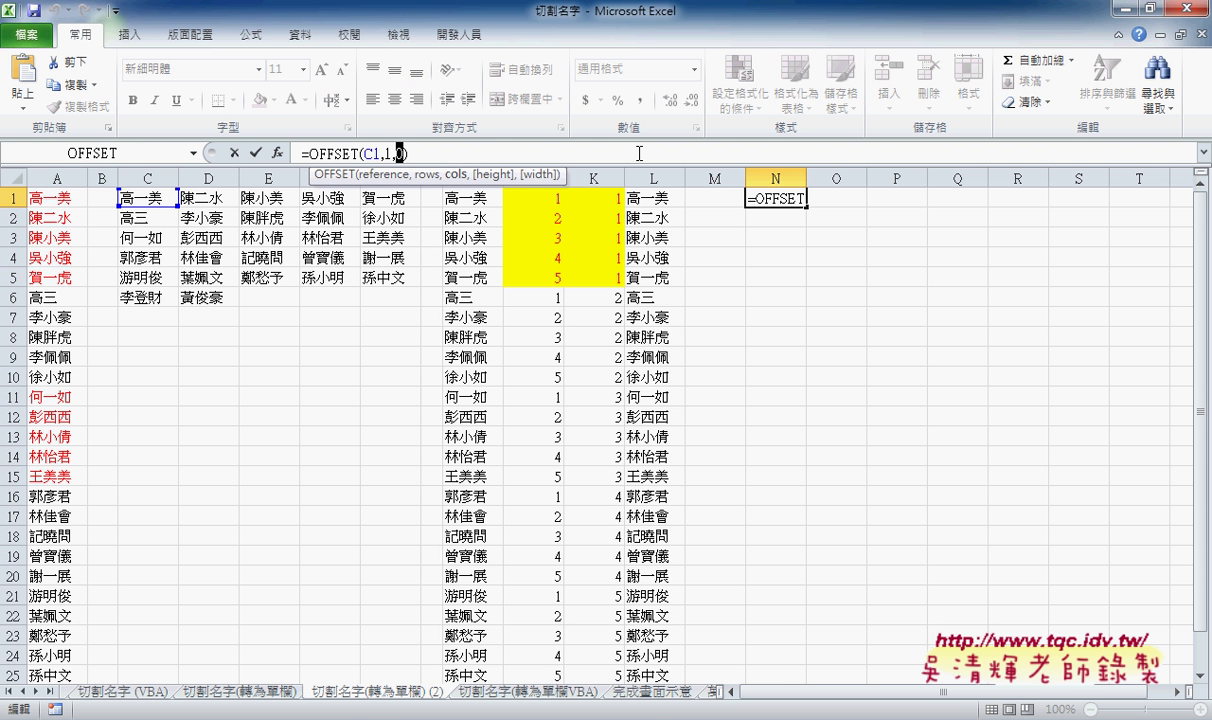
type("1")
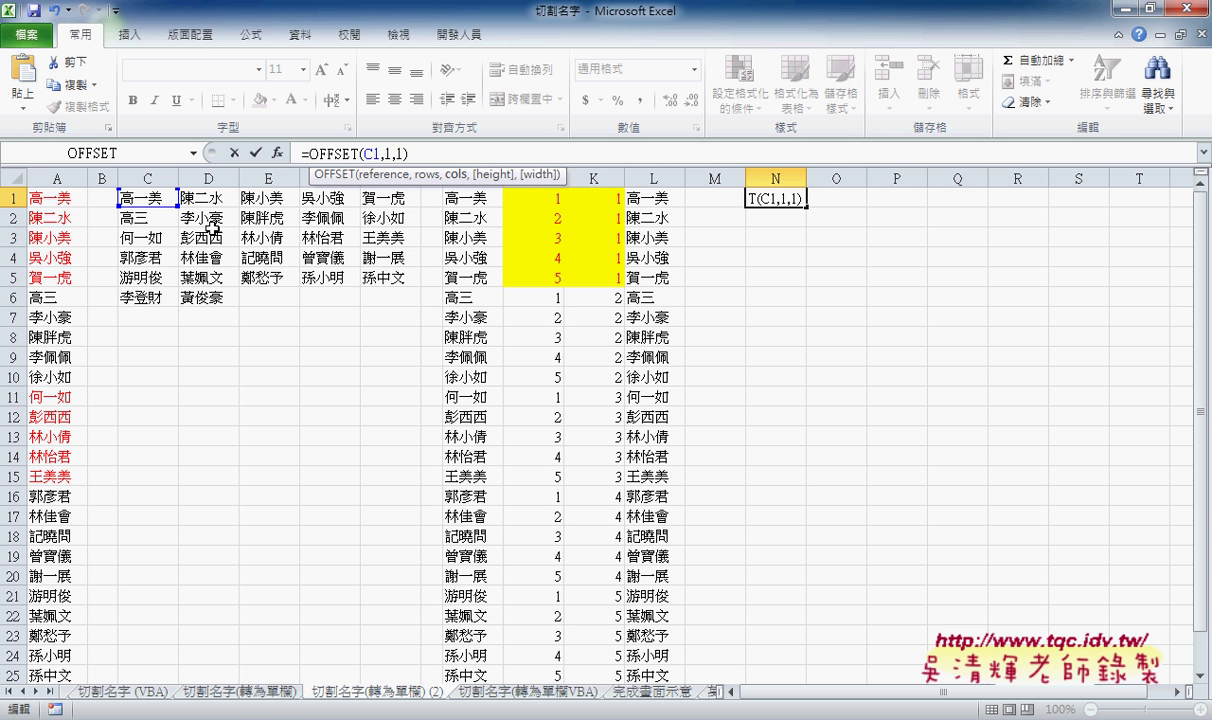
left_click(257, 153)
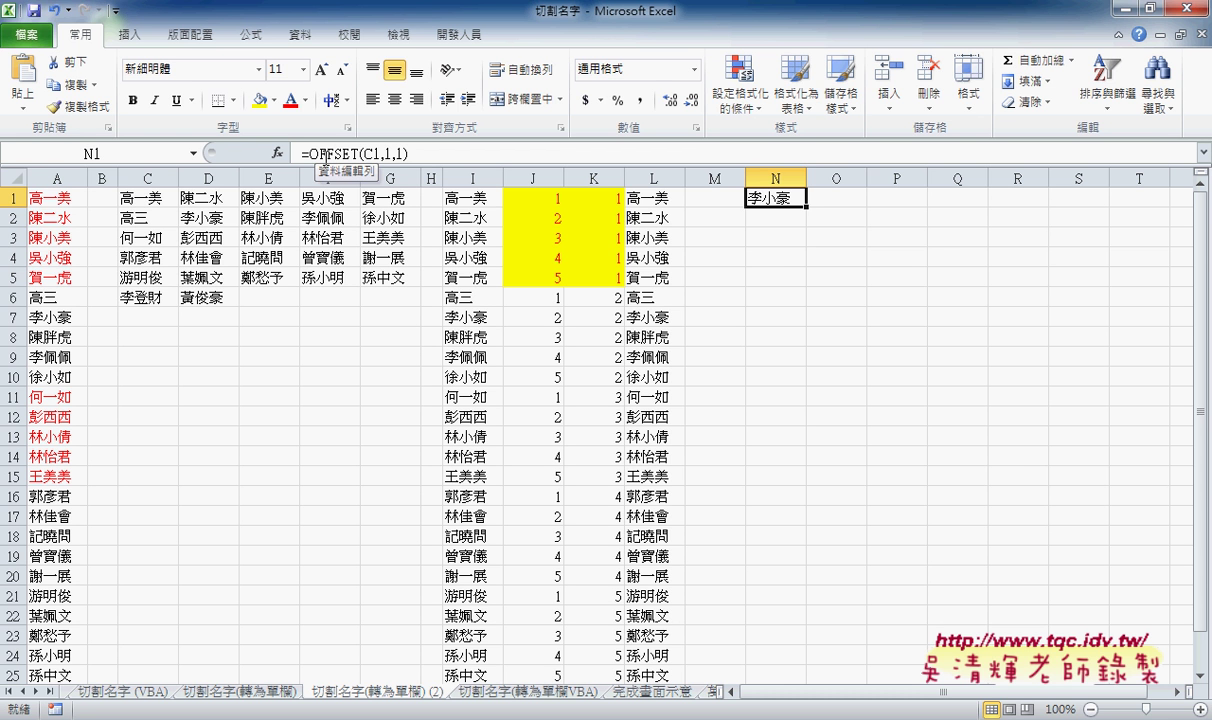
left_click(325, 153)
left_click(277, 153)
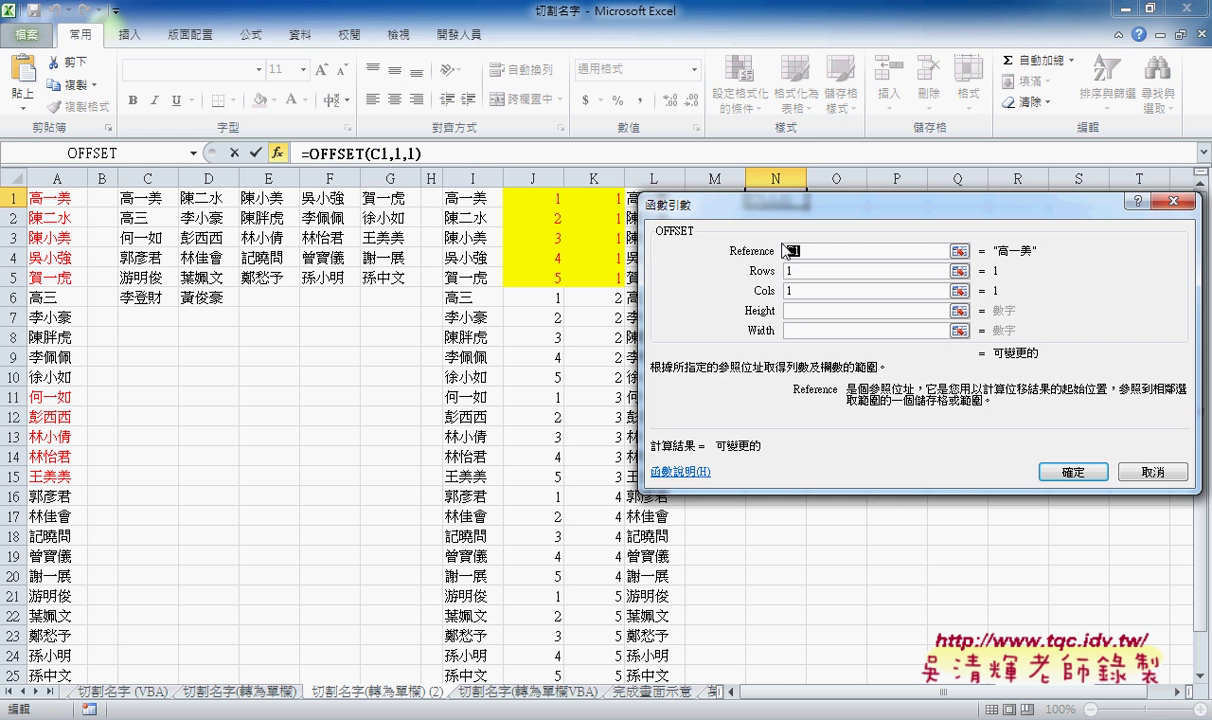
left_click(1088, 470)
left_click(760, 236)
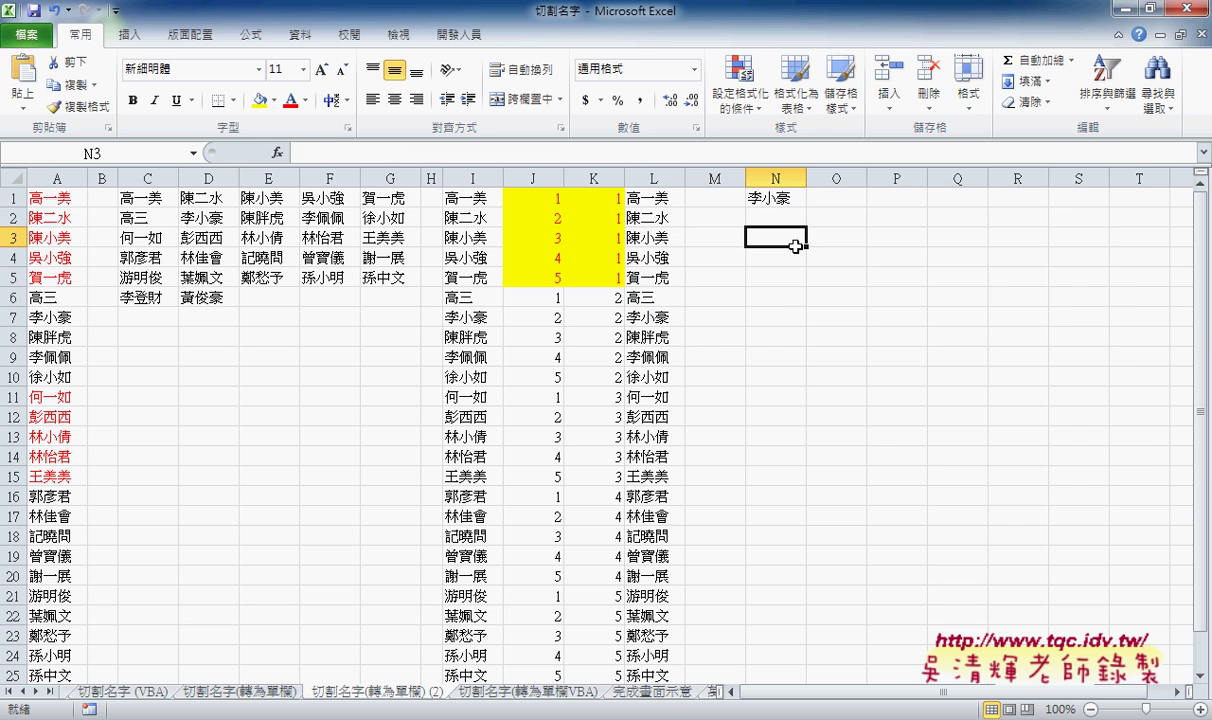
left_click(277, 153)
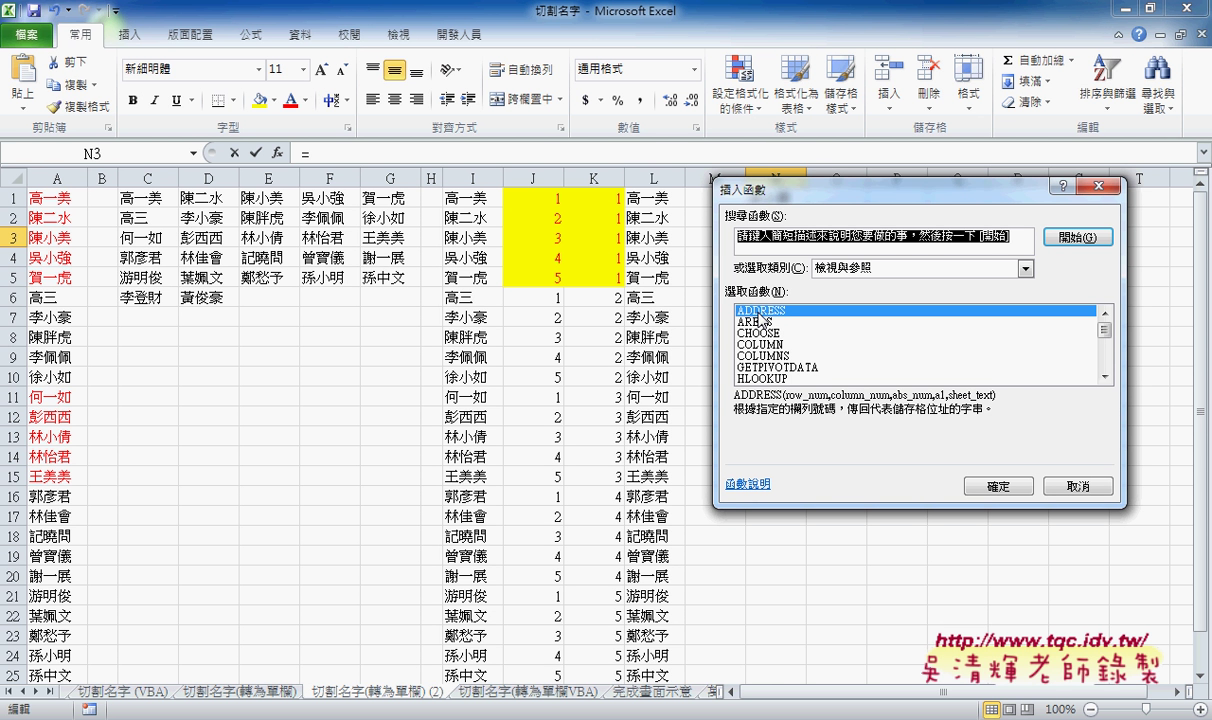
left_click(1063, 484)
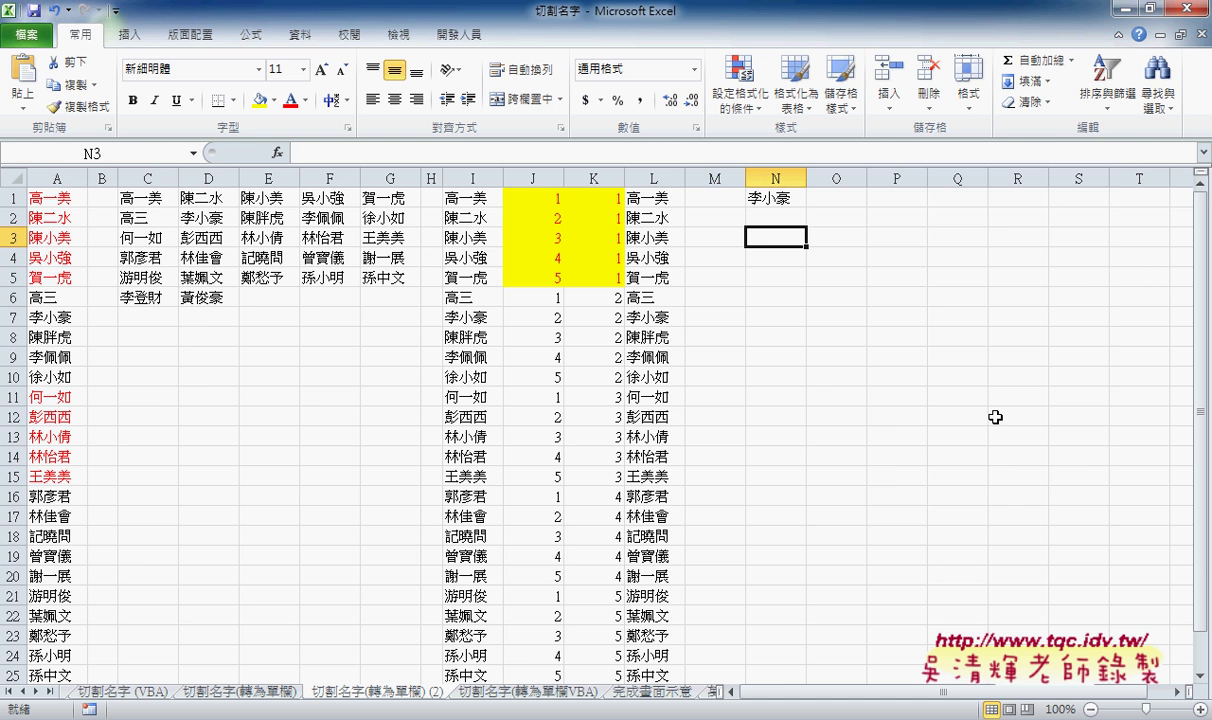
left_click(1127, 9)
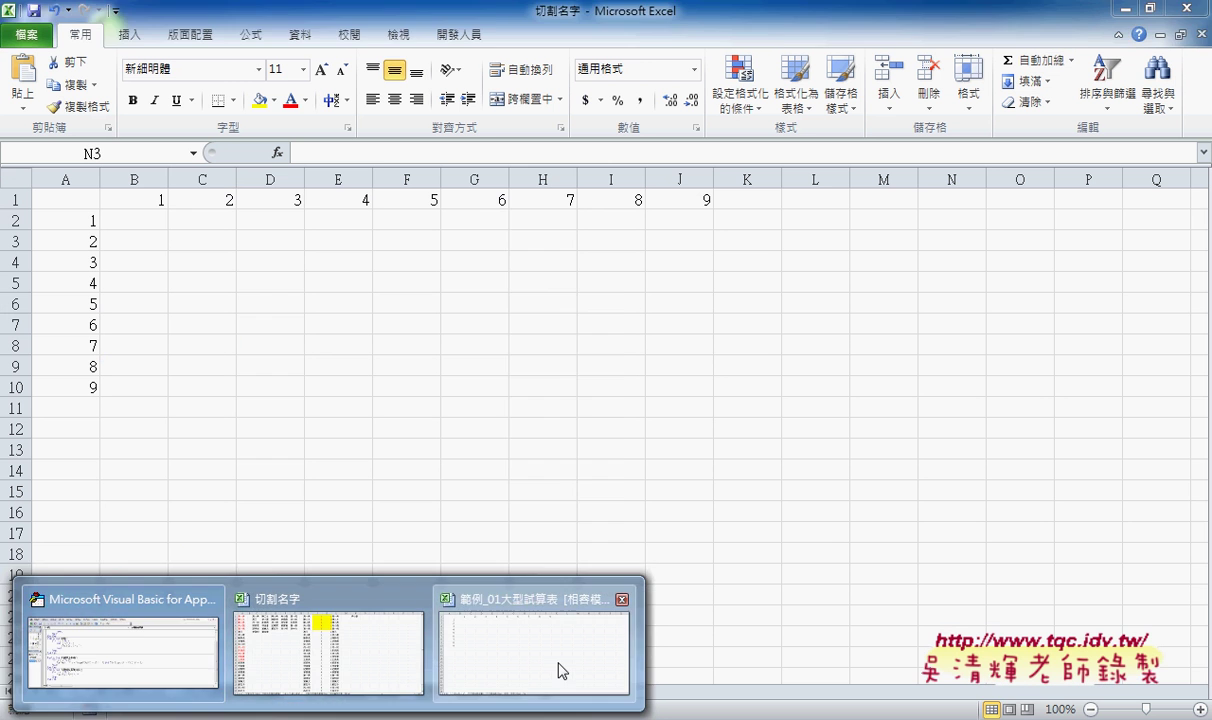
Step: Switch to workbook 範例_01大型試算表, sheet 九九乘法表(公式), and begin a formula in B2
left_click(558, 662)
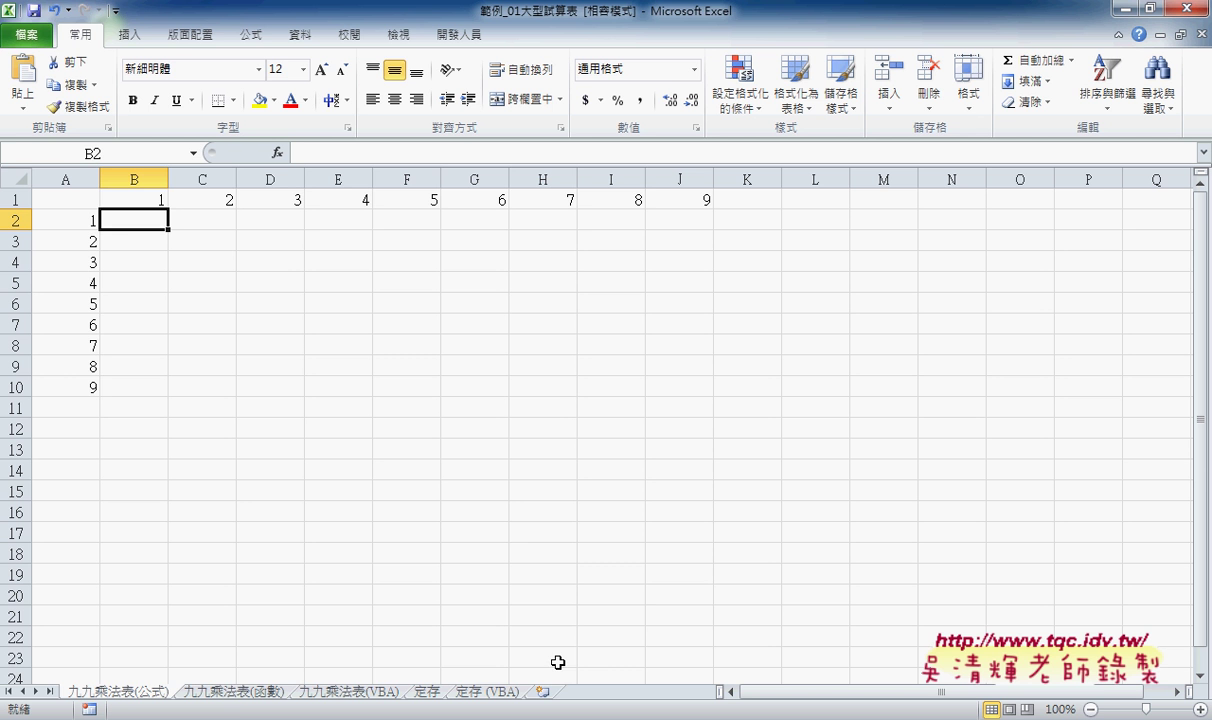
left_click(235, 691)
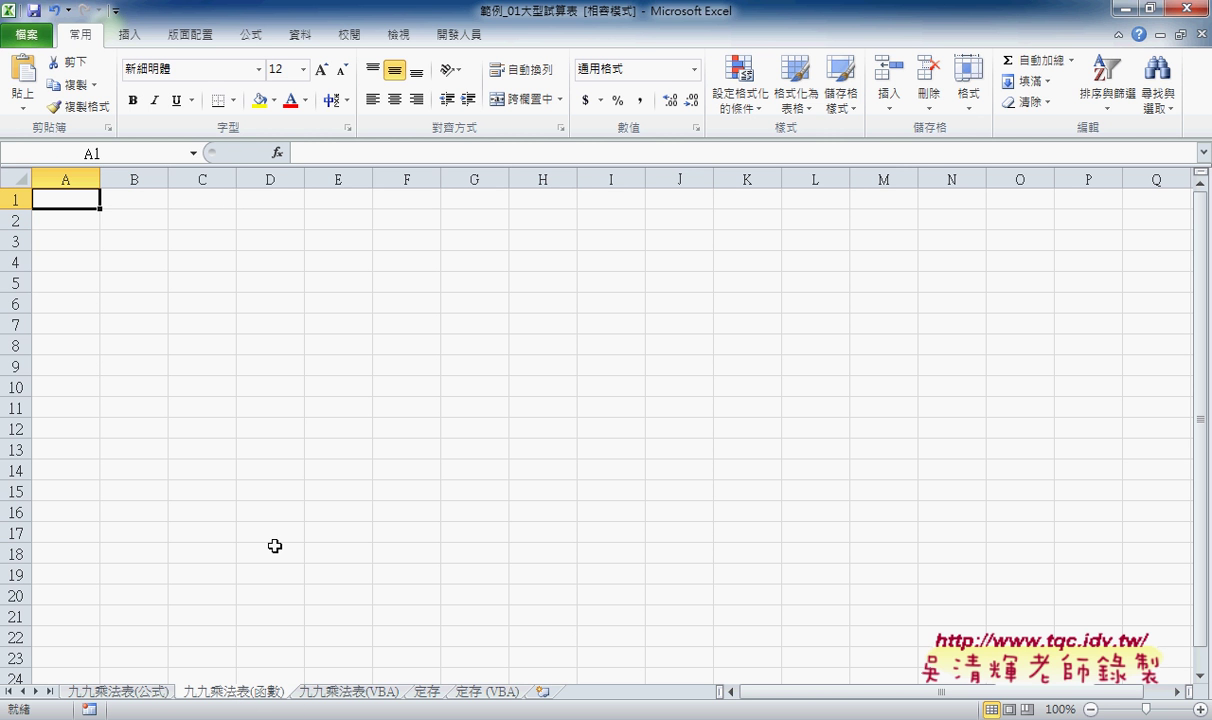
left_click(122, 691)
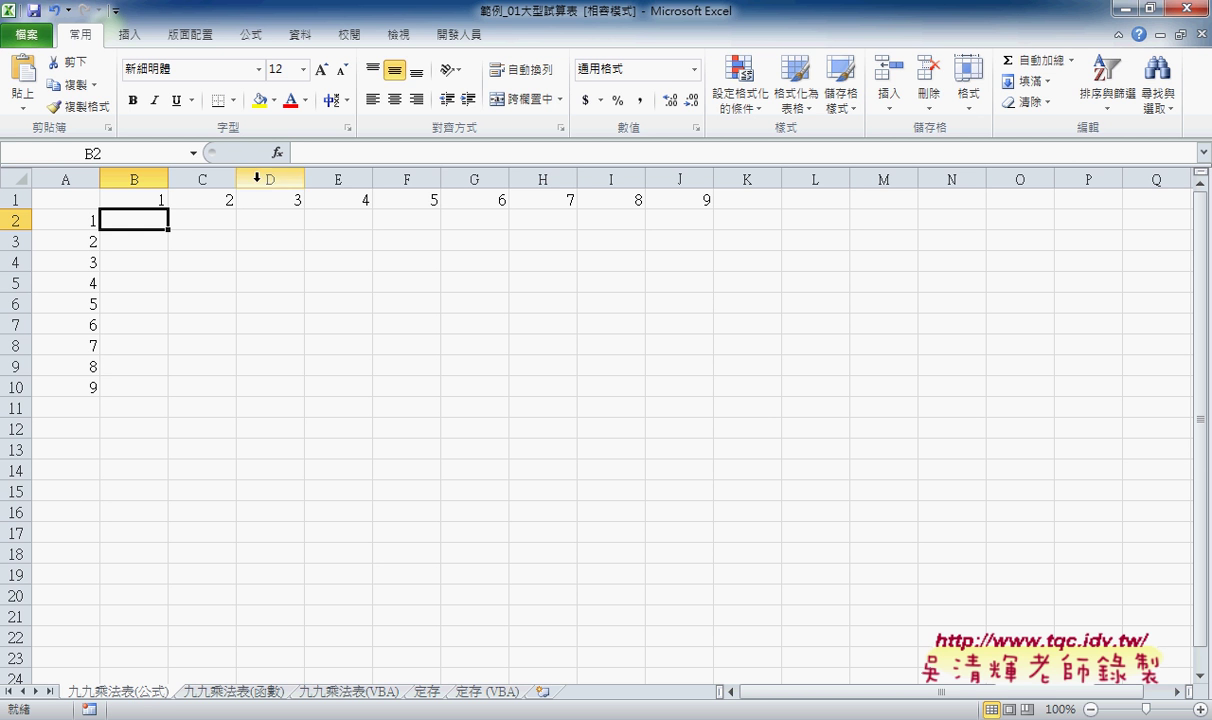
left_click(350, 152)
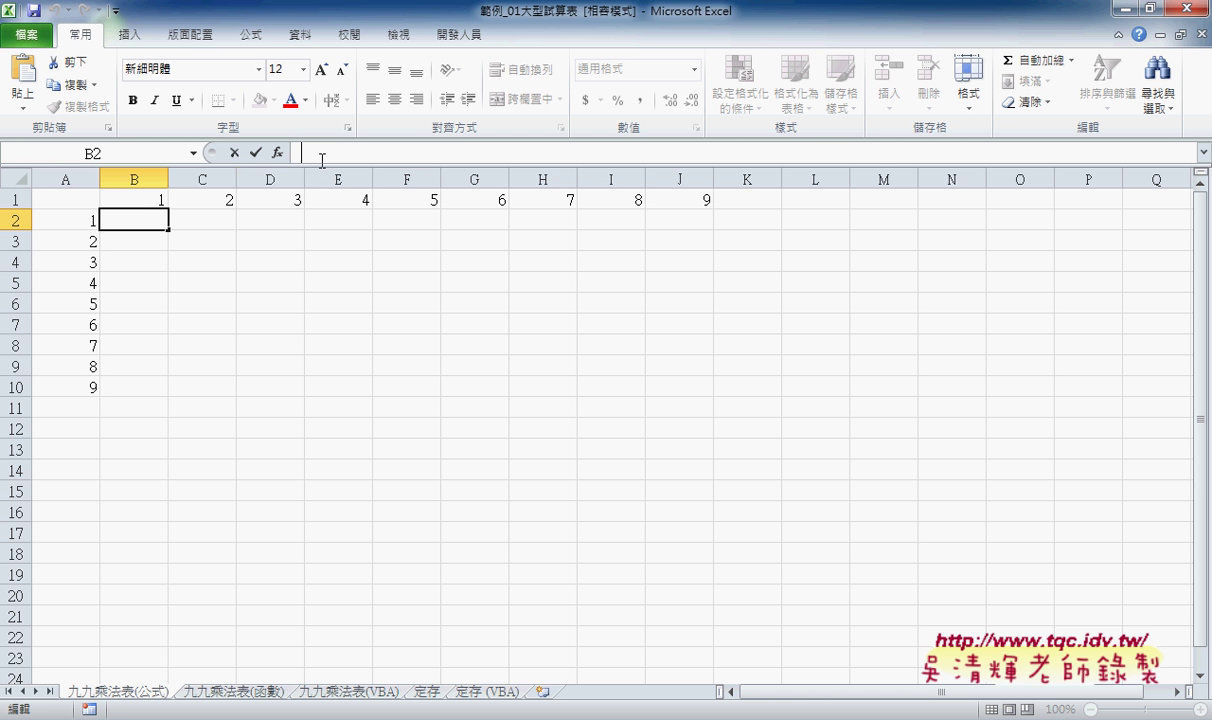
Step: Start B2's formula as =B1&"X"&A2&"="& by referencing B1 and A2
type("=")
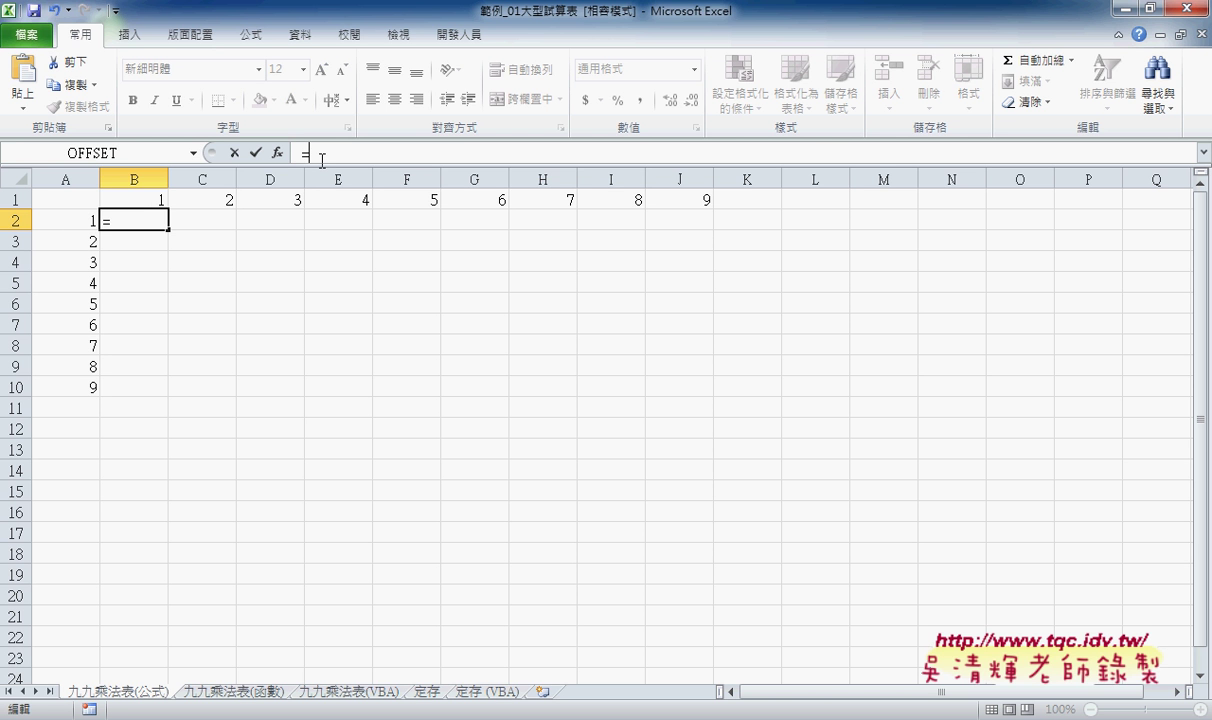
left_click(151, 199)
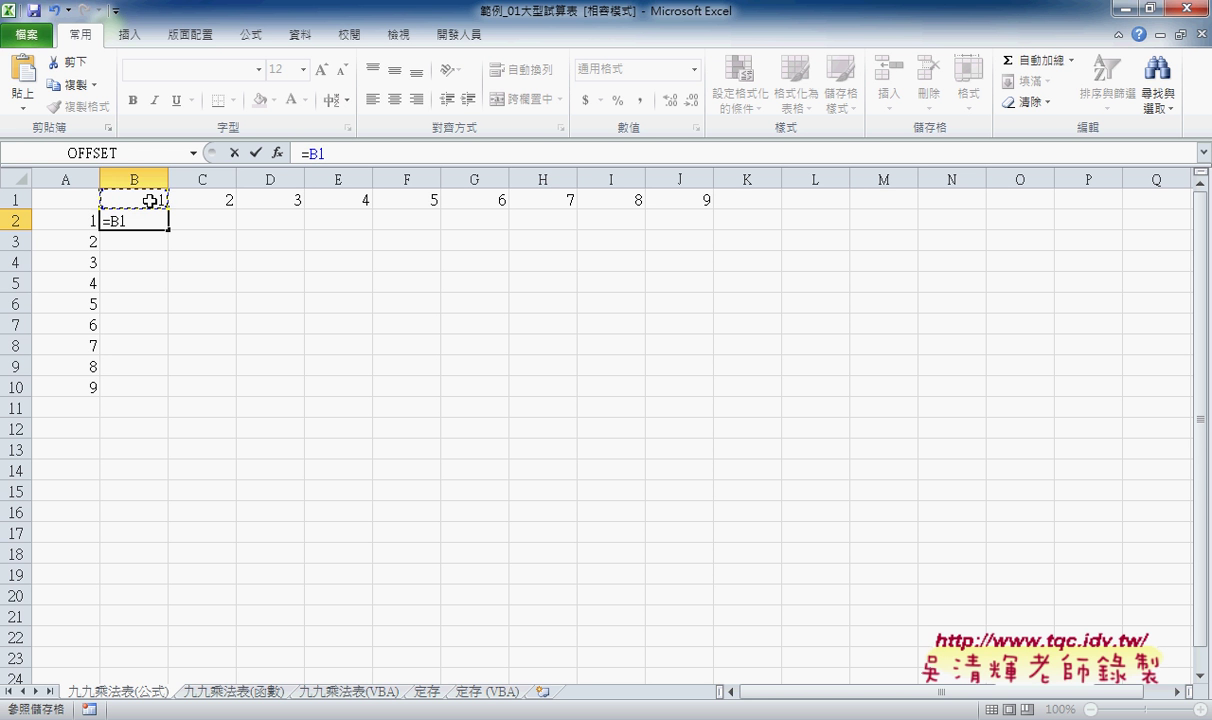
type("&\"")
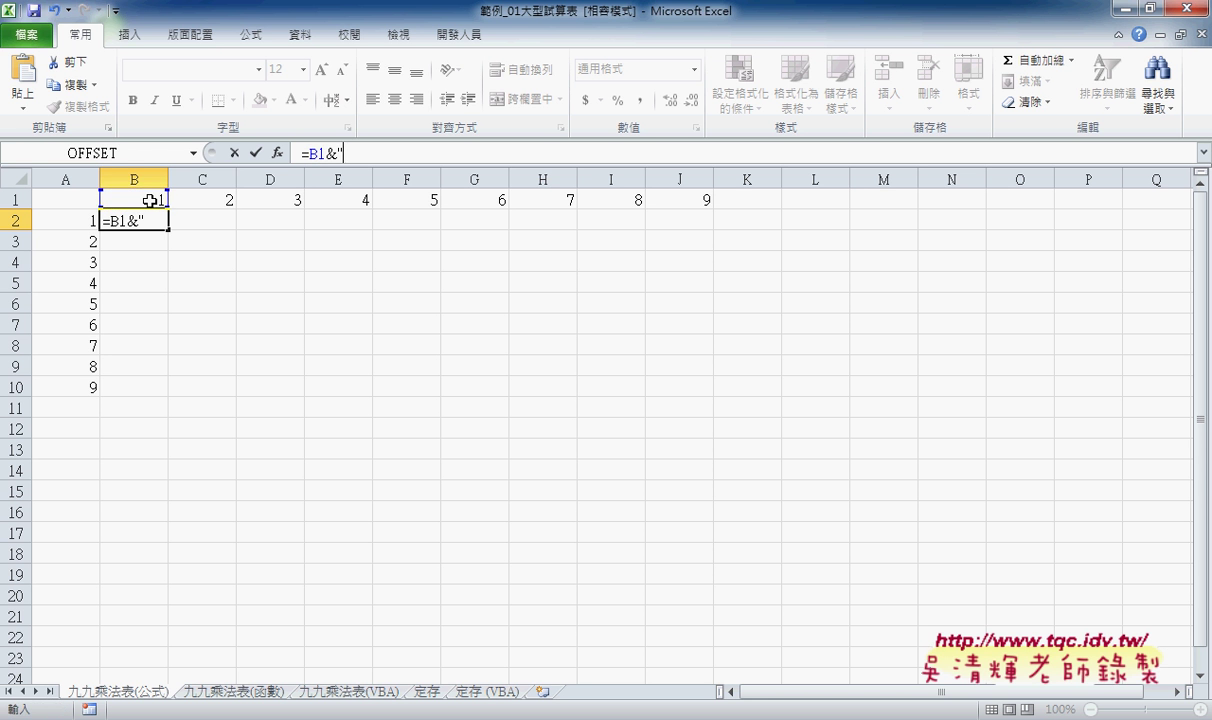
type("X")
type("\"")
type("&")
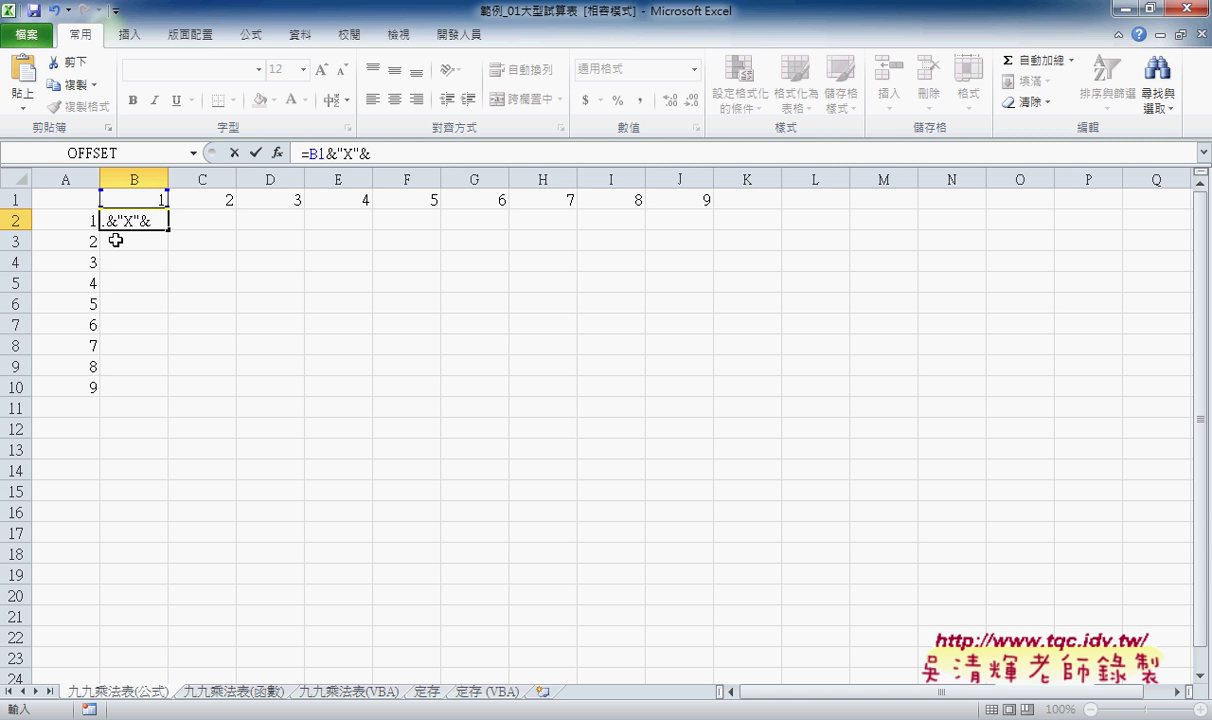
left_click(89, 222)
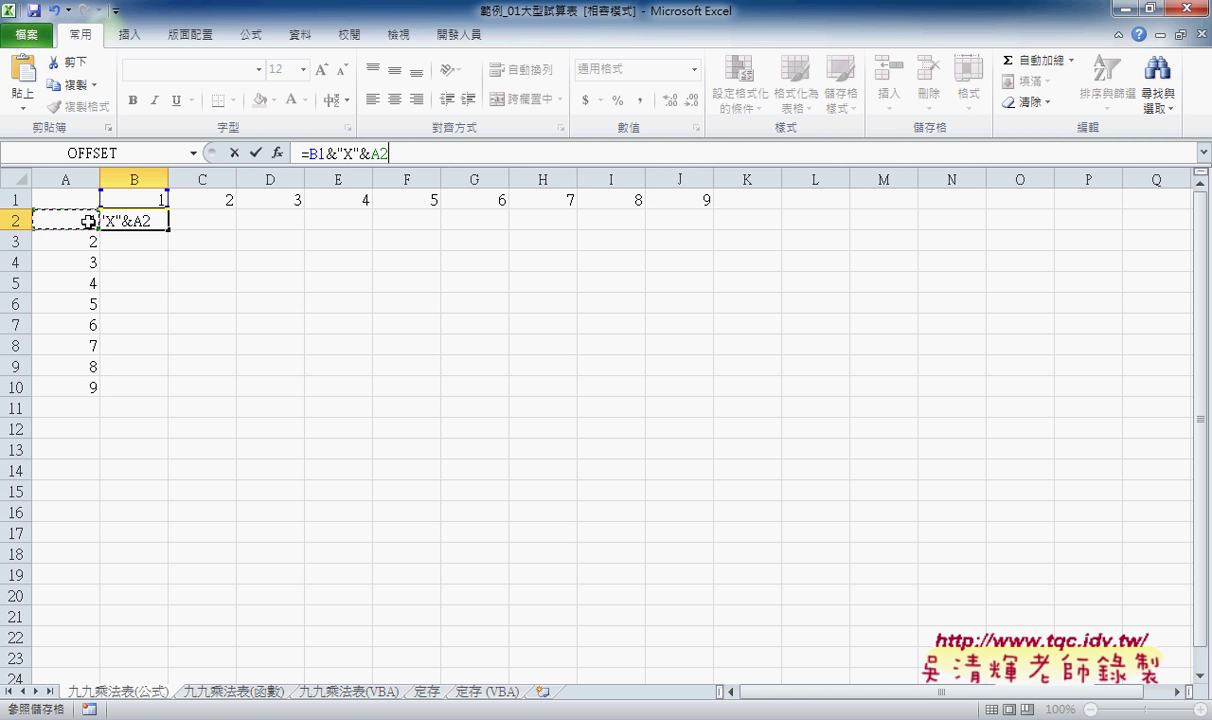
type("&")
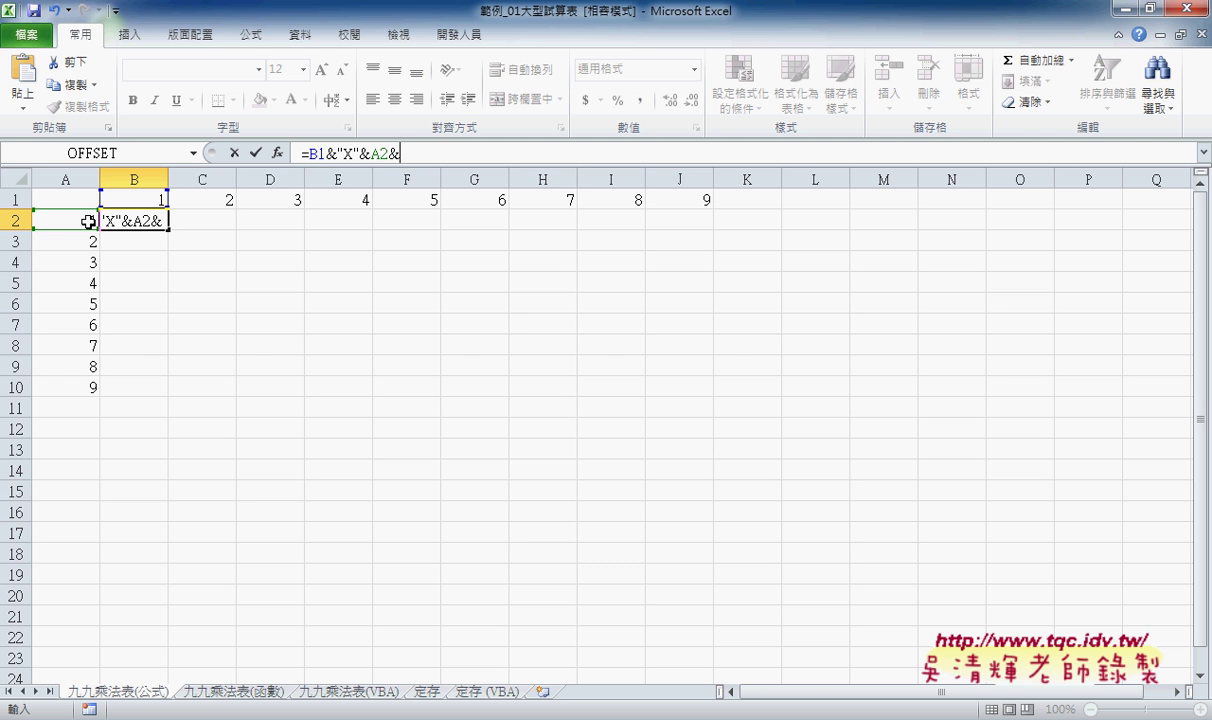
type("\"=\"")
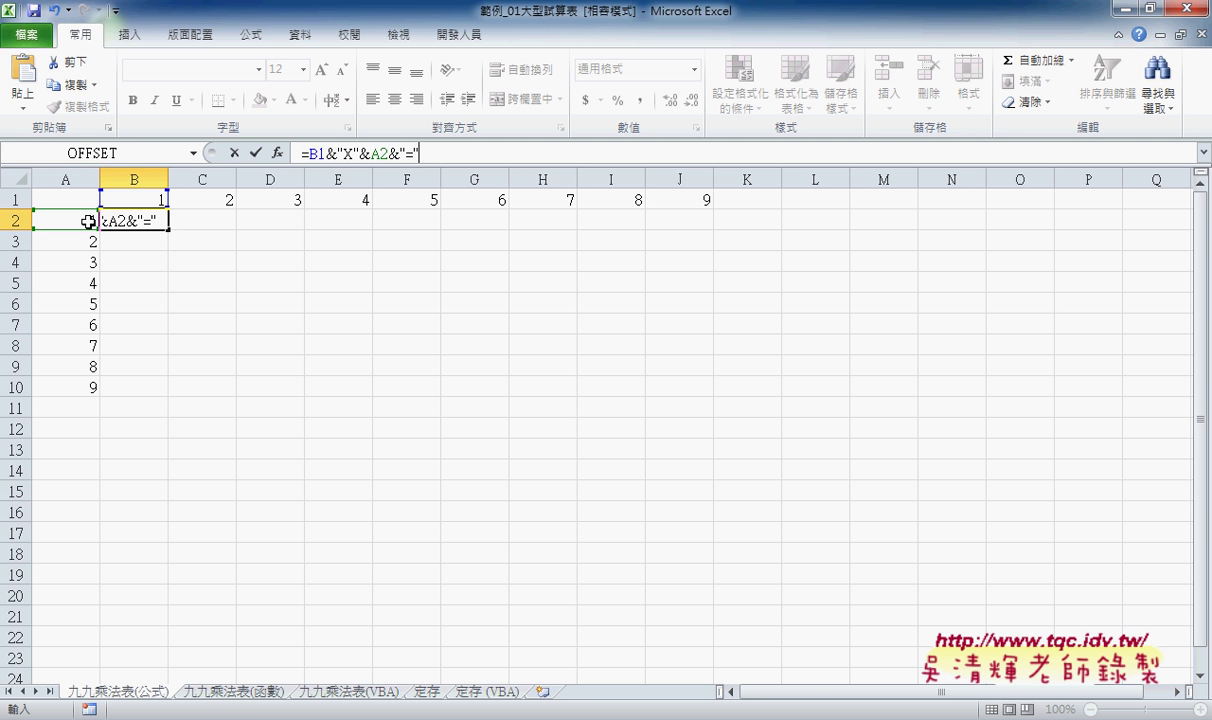
type("&")
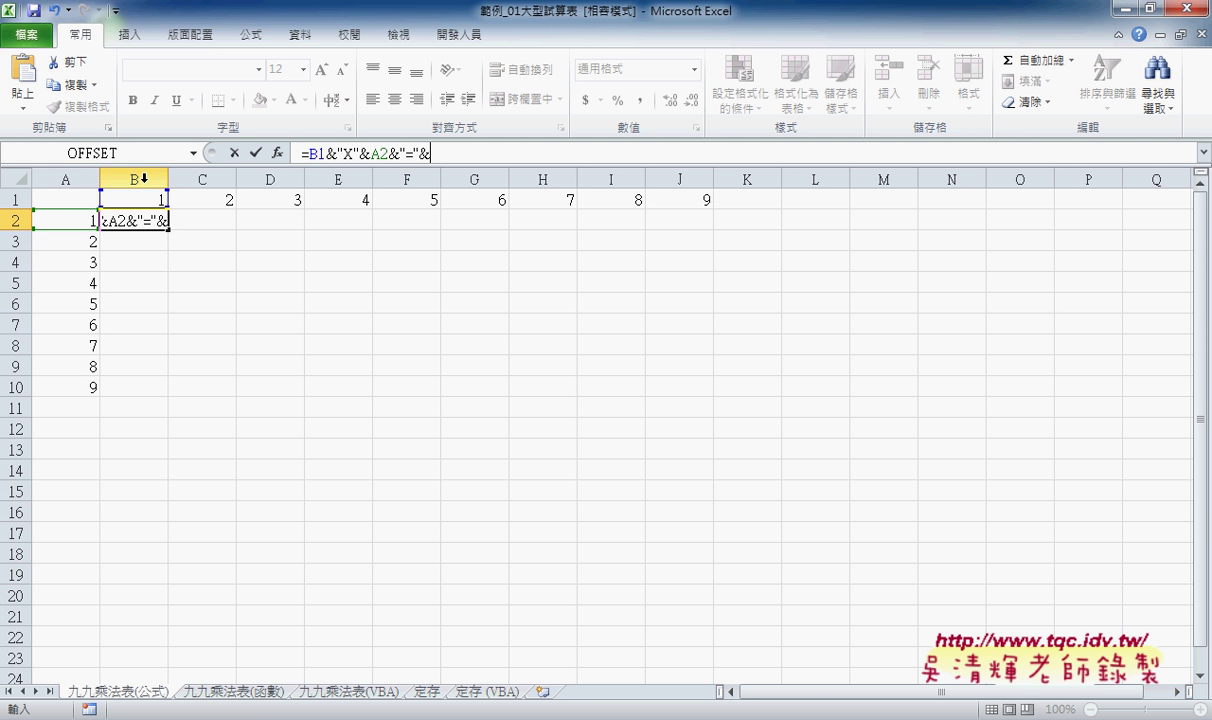
Step: Append a copied B1&"X"&A2, replace its joiner with * to get B1*A2, and enter it
left_click_drag(307, 153, 388, 152)
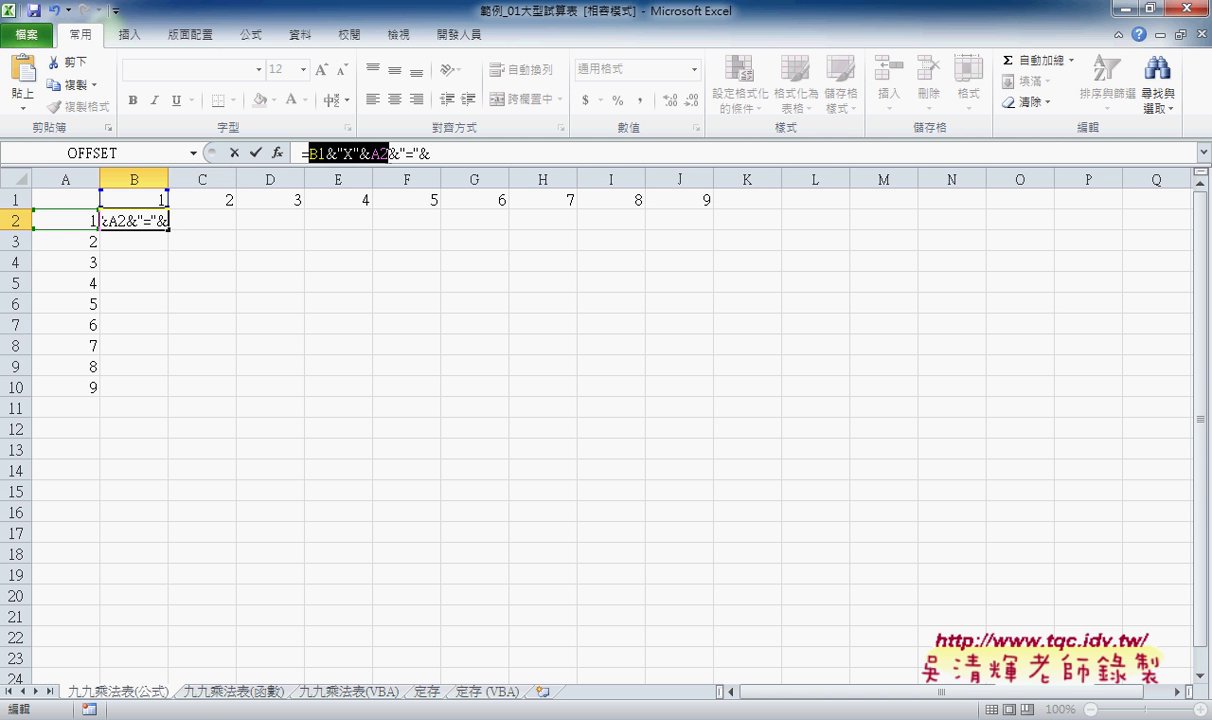
key("ctrl+c")
left_click(495, 153)
key("ctrl+v")
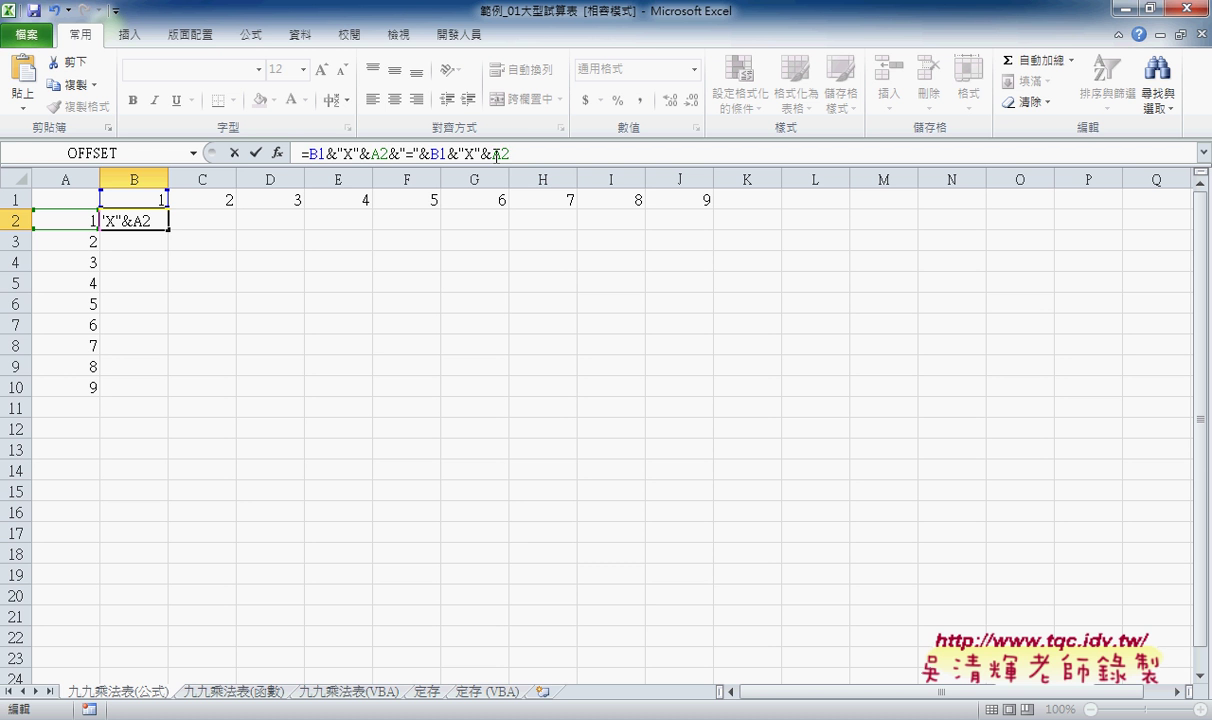
left_click_drag(446, 153, 486, 153)
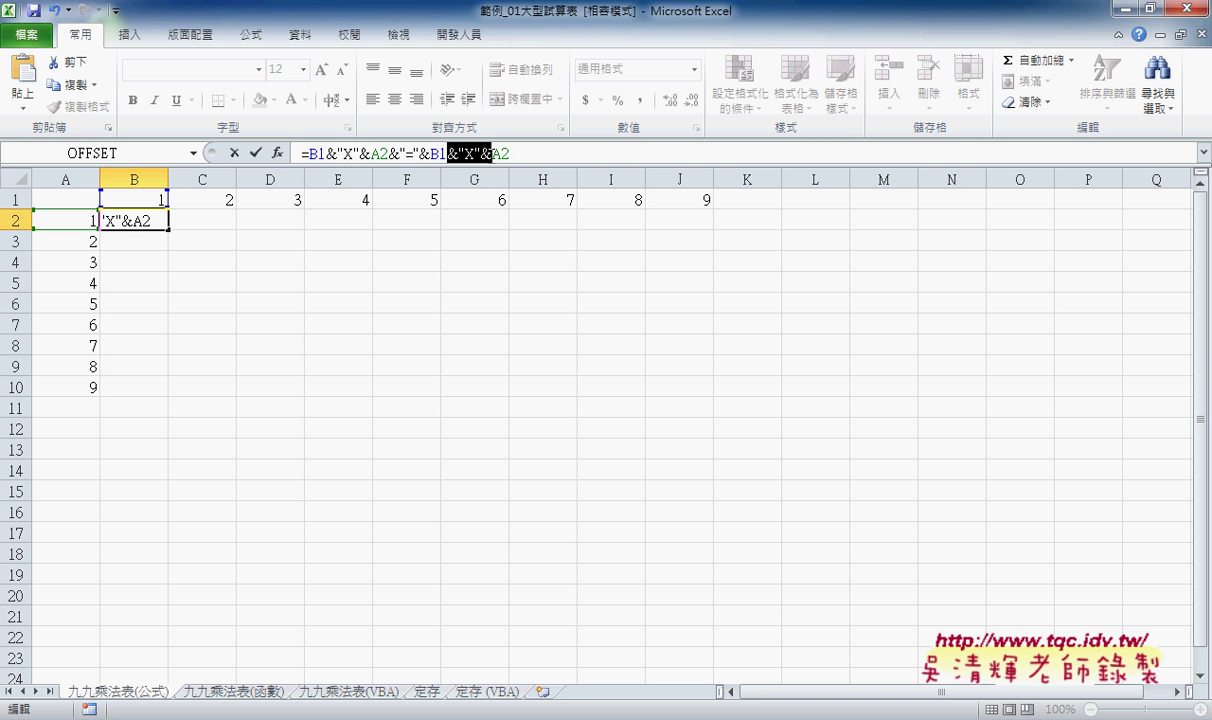
type("*")
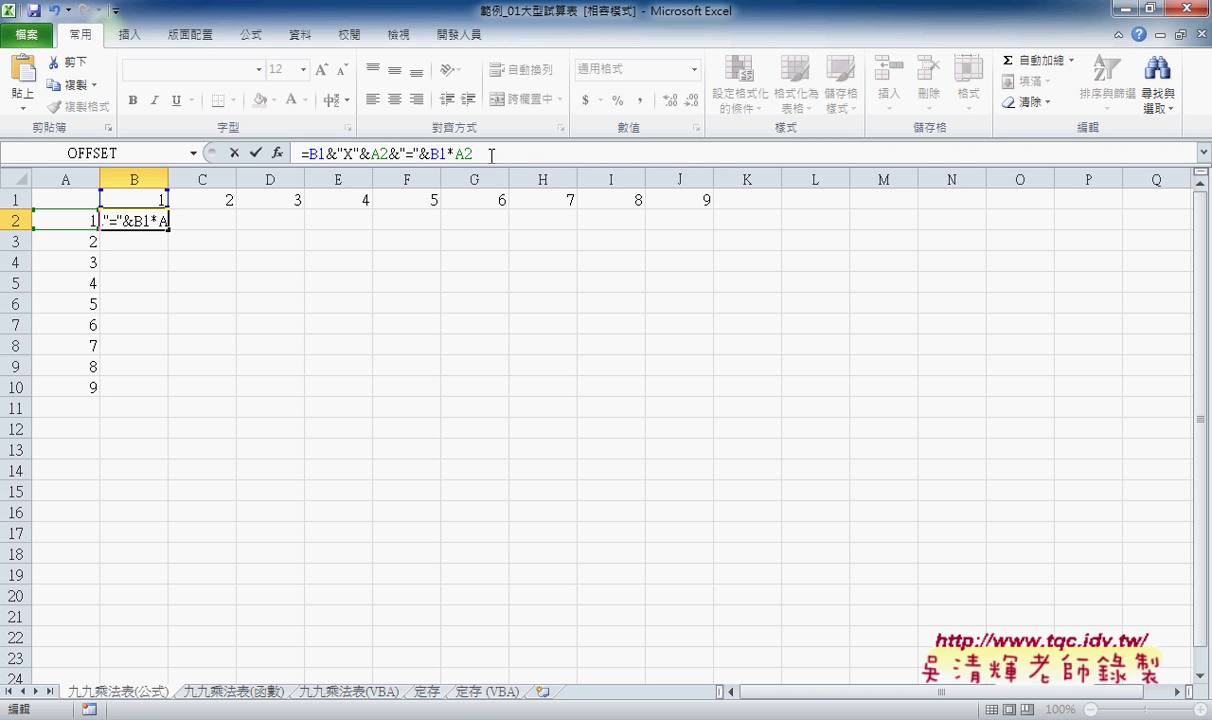
left_click(256, 153)
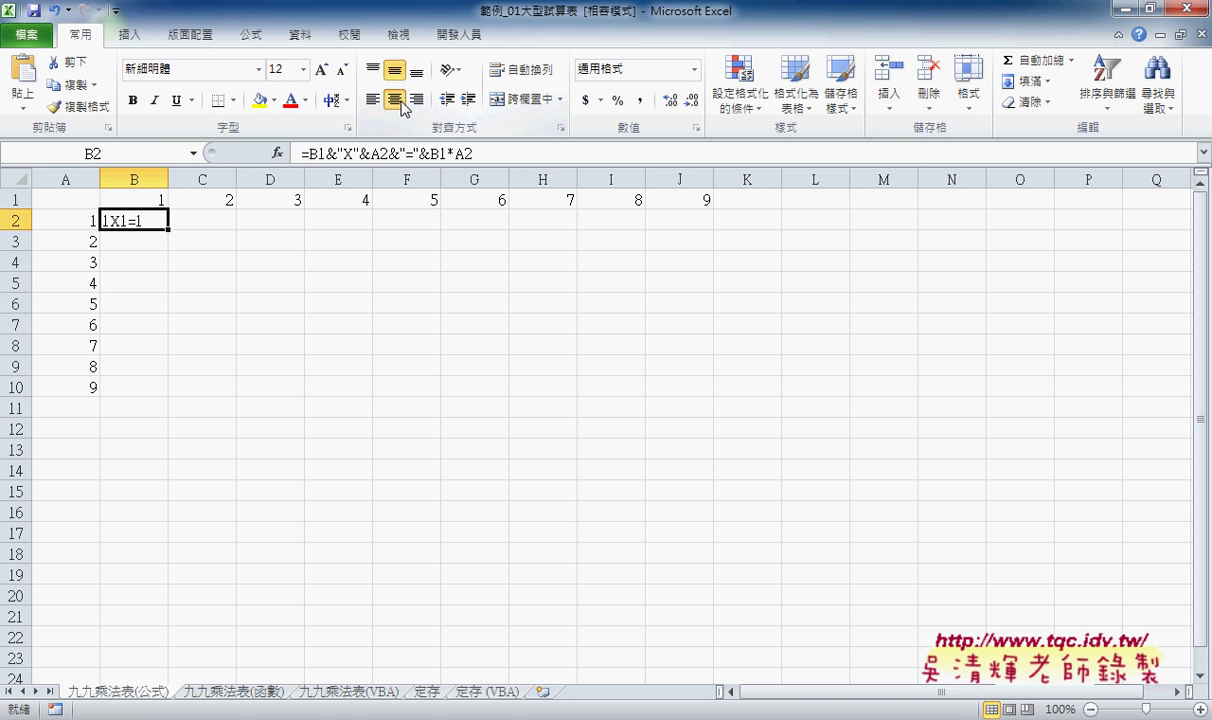
Step: Center B2 and fill its formula across B2:J10, producing #VALUE! errors
left_click(395, 99)
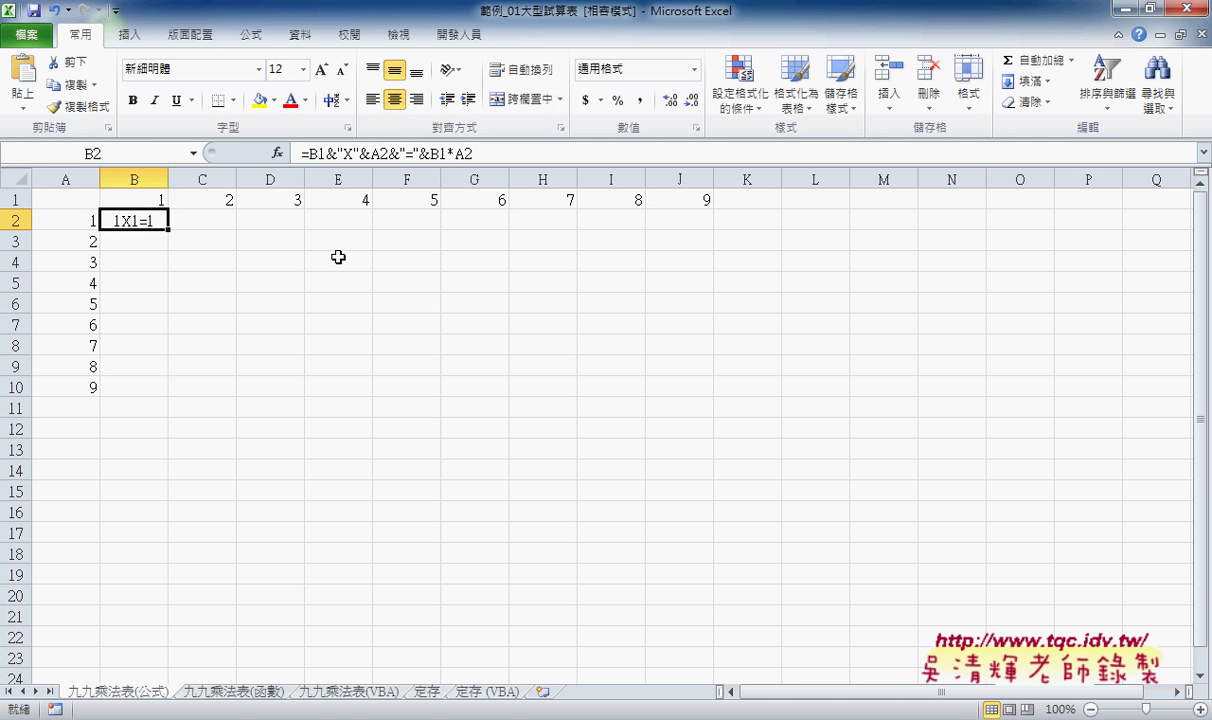
mouse_move(168, 229)
left_mouse_down()
mouse_move(166, 396)
mouse_move(706, 398)
left_mouse_up()
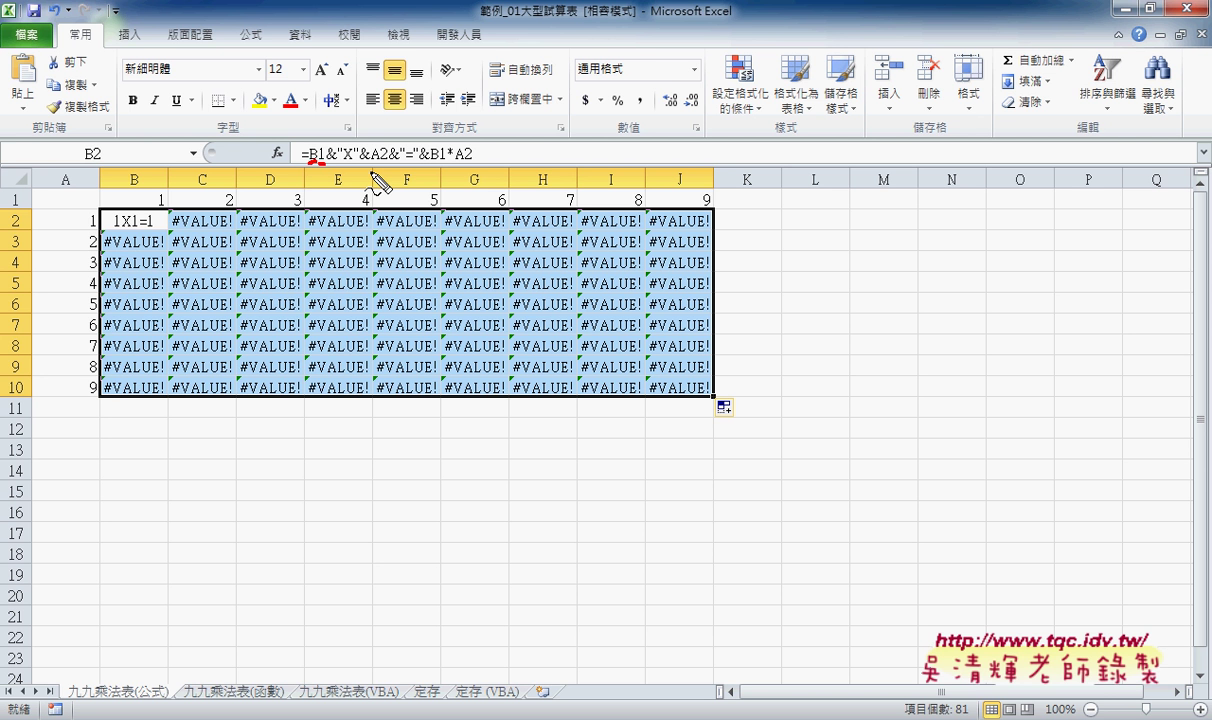
key("Escape")
left_click(159, 214)
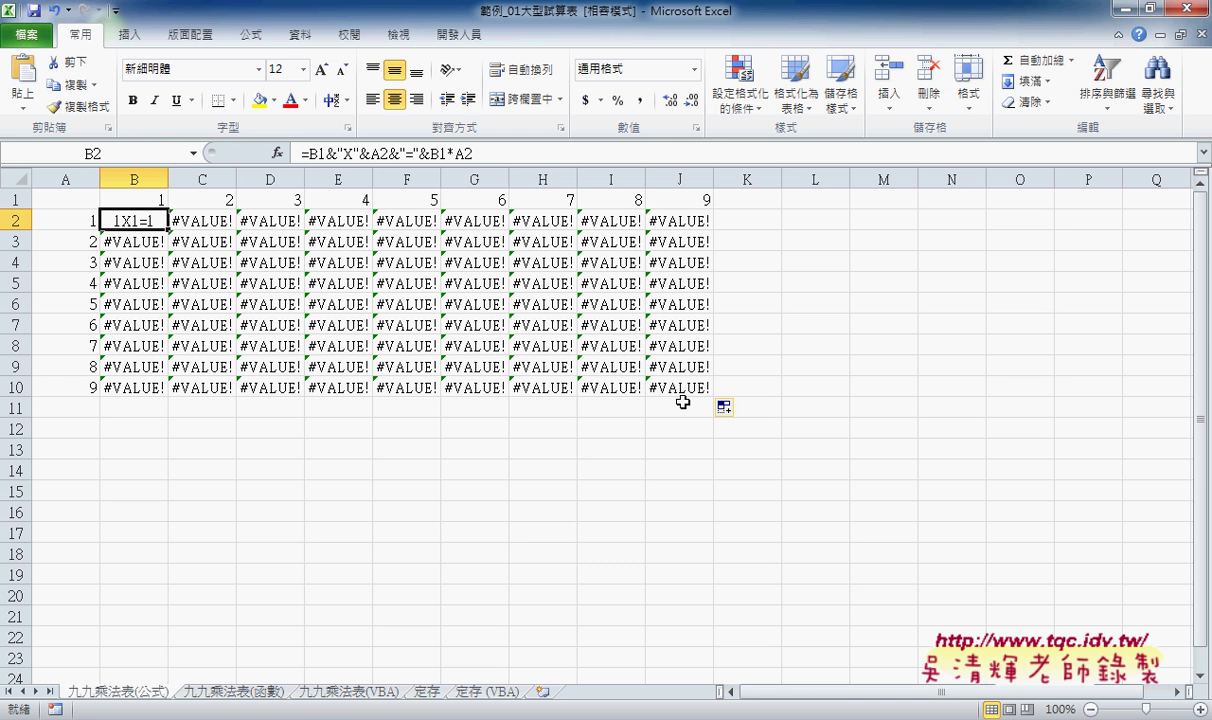
Step: Use F4 to turn the first B1 and A2 references into B$1 and $A2
left_click(318, 153)
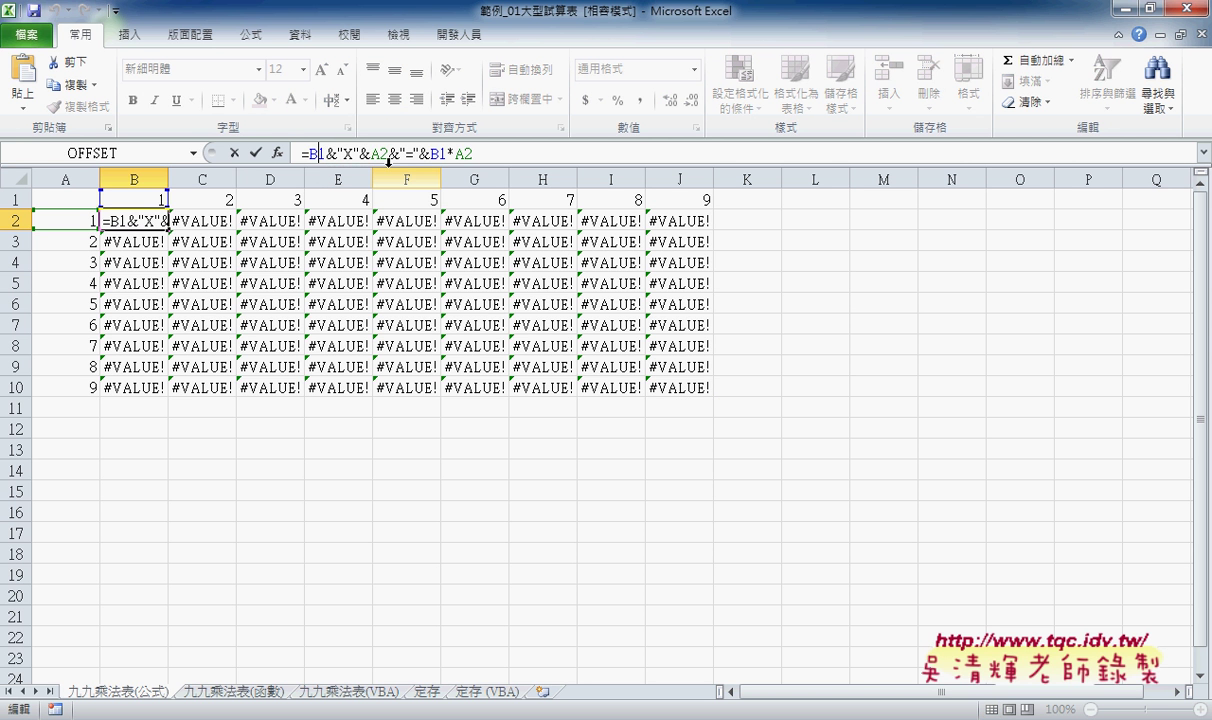
key("F4")
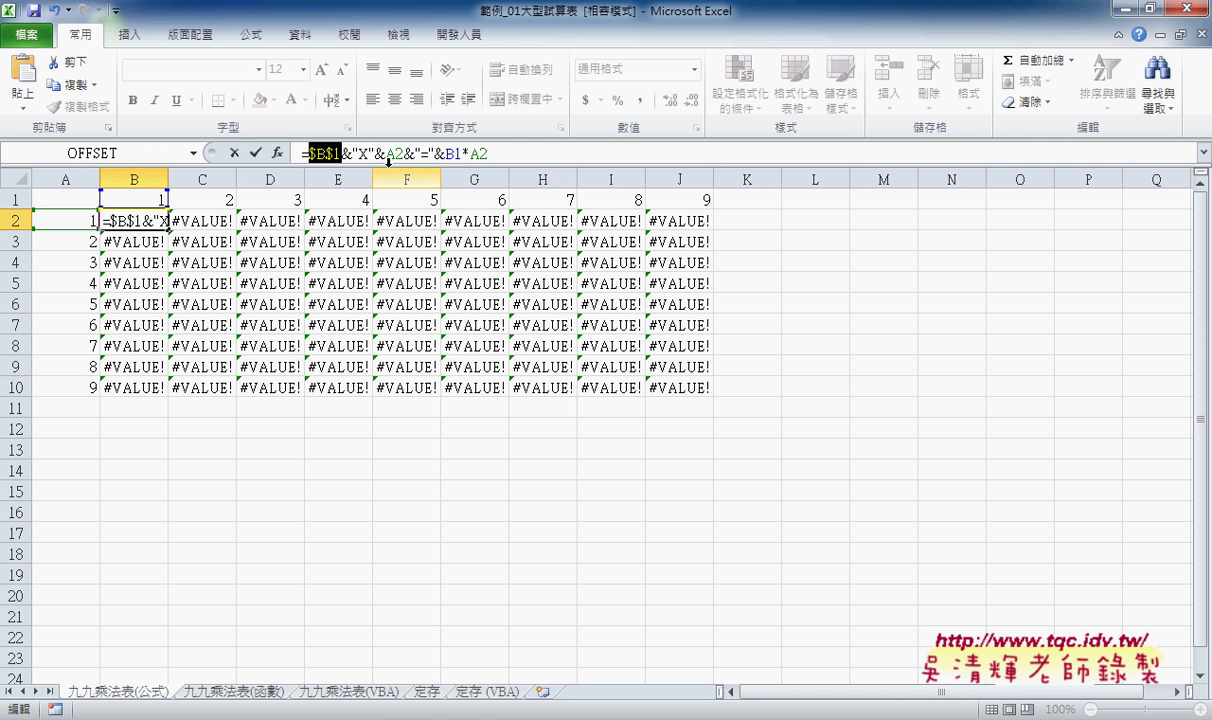
key("F4")
key("F4")
key("F4")
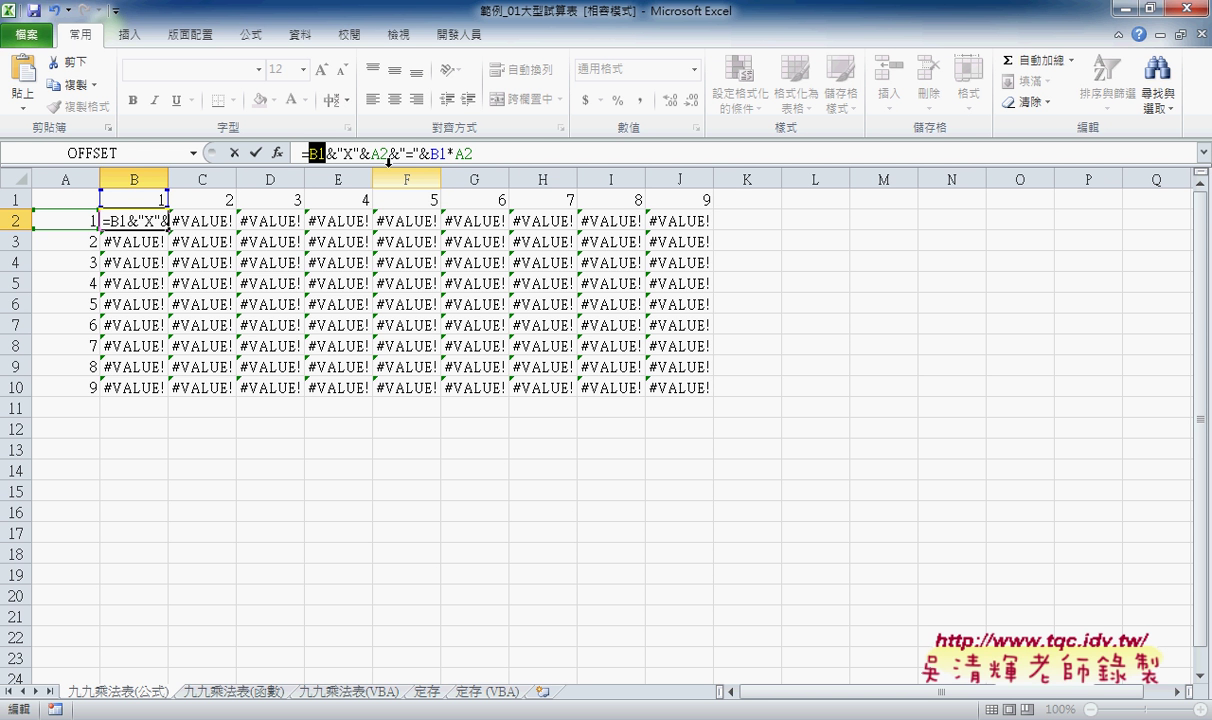
key("F4")
key("F4")
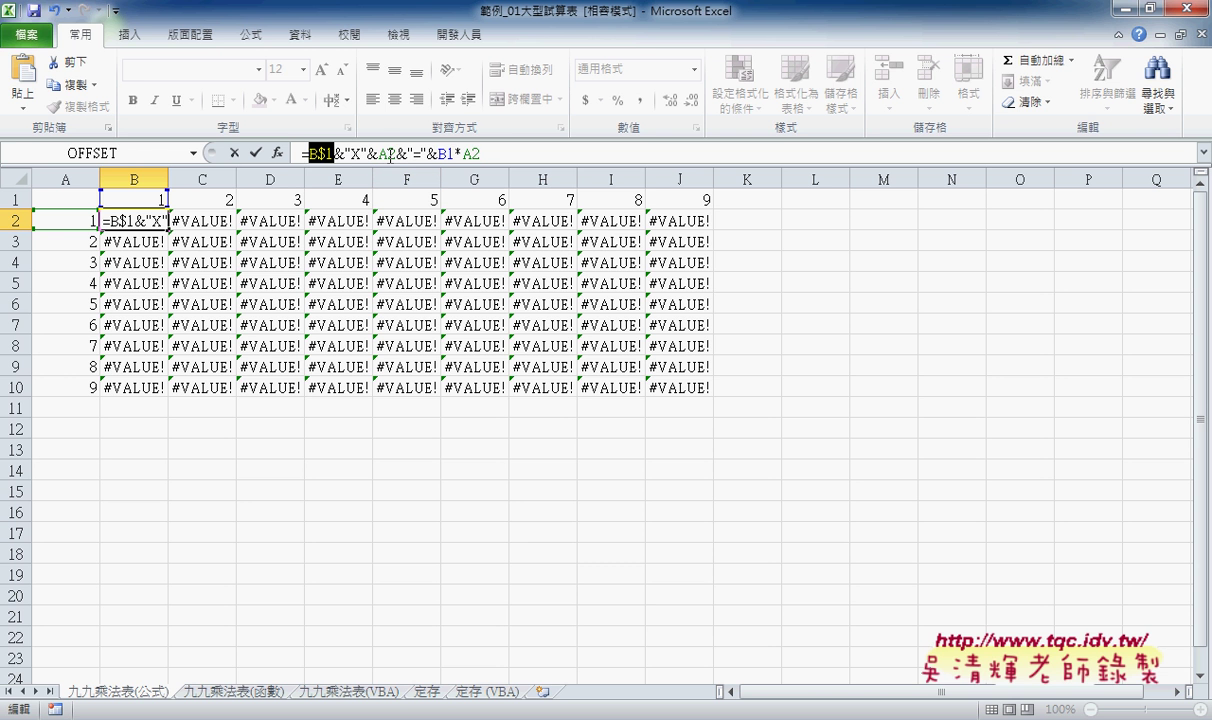
left_click(389, 152)
key("F4")
key("F4")
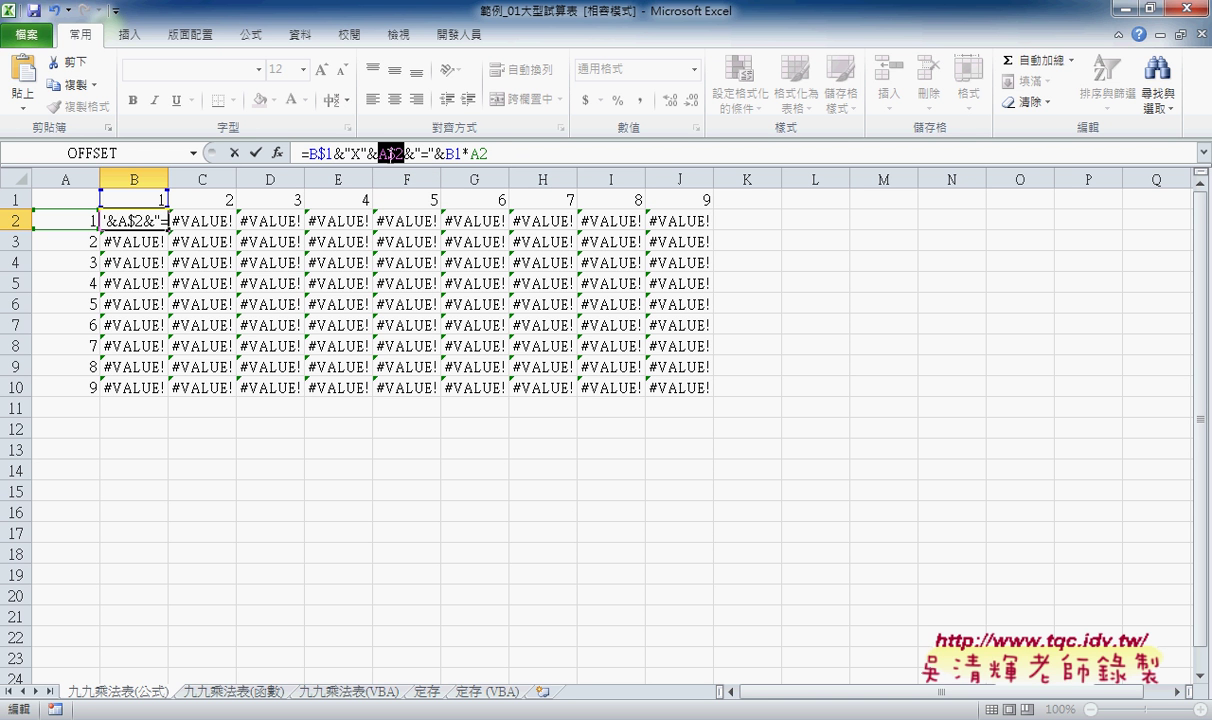
key("F4")
Step: Type $ signs so the product part reads B$1*$A2
left_click(452, 153)
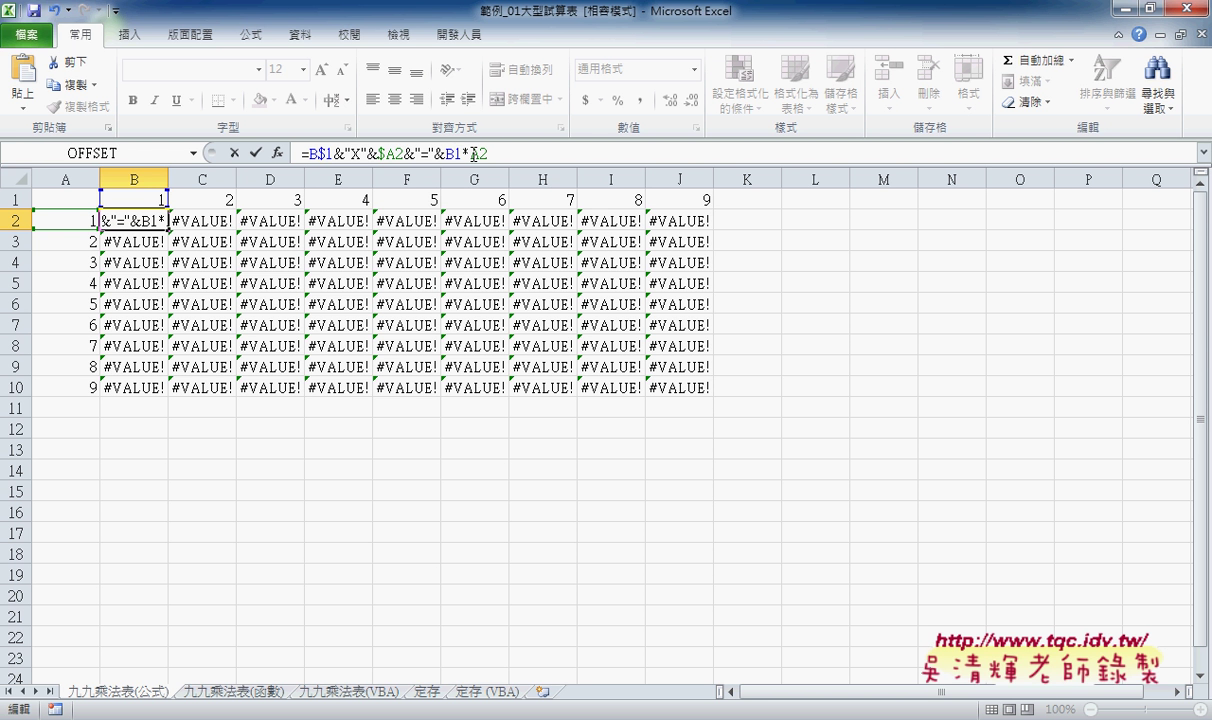
type("$")
left_click(475, 153)
type("$")
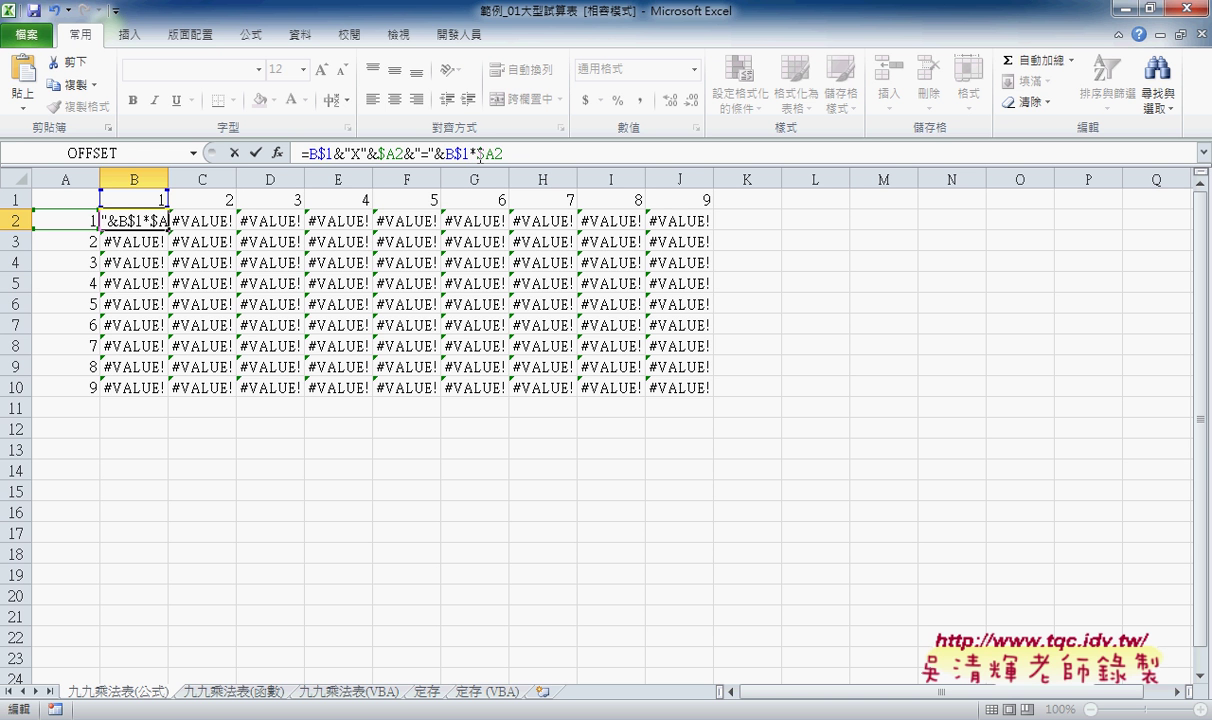
Step: Enter B2's mixed-reference formula and fill it down to B10 and across to J10
left_click(257, 153)
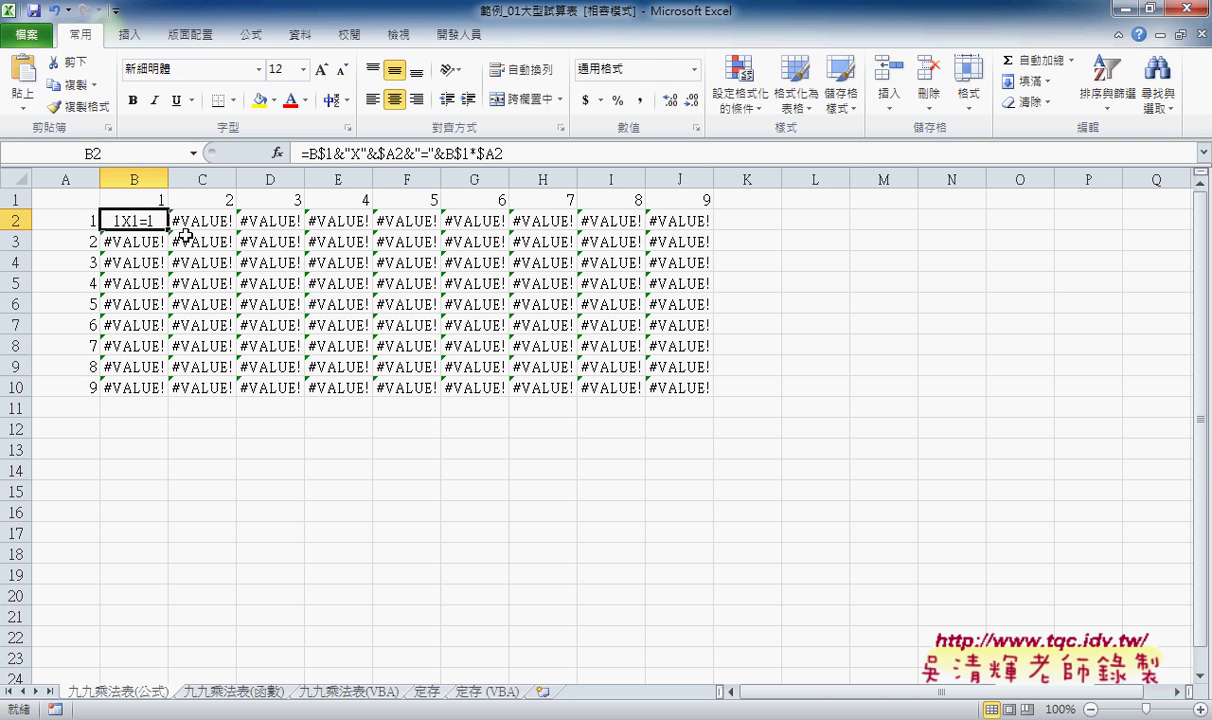
left_click_drag(168, 231, 175, 407)
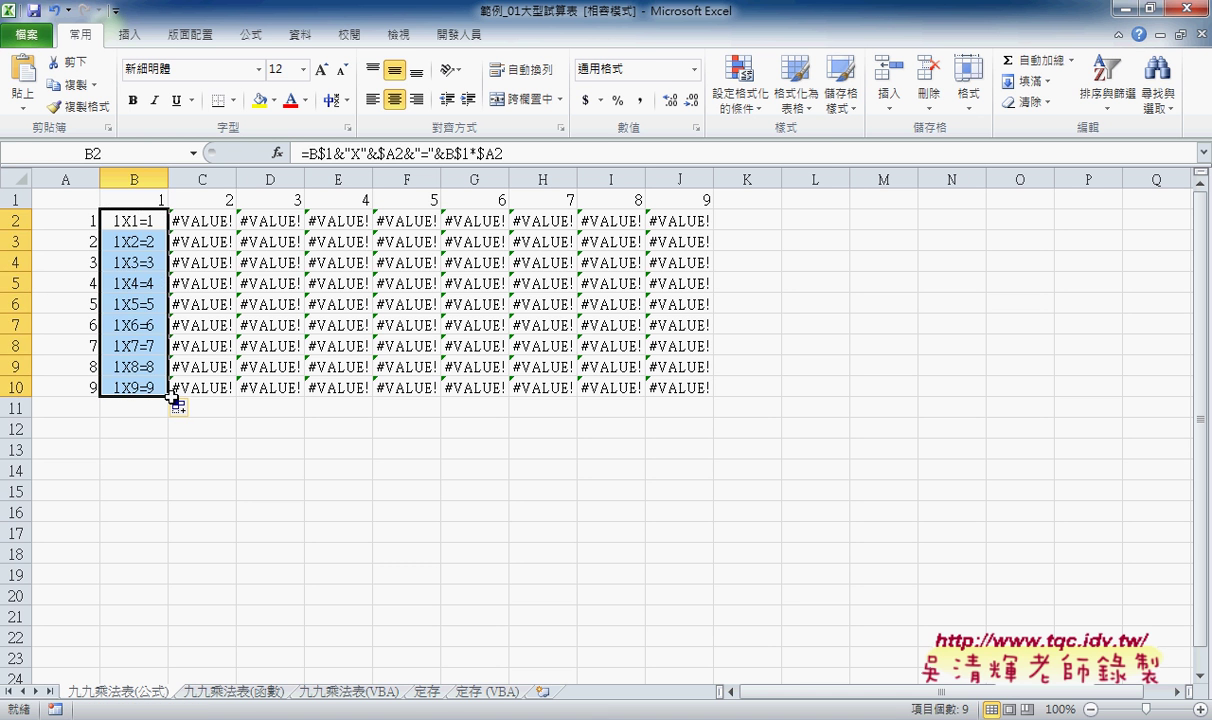
left_click(175, 407)
left_click(135, 212)
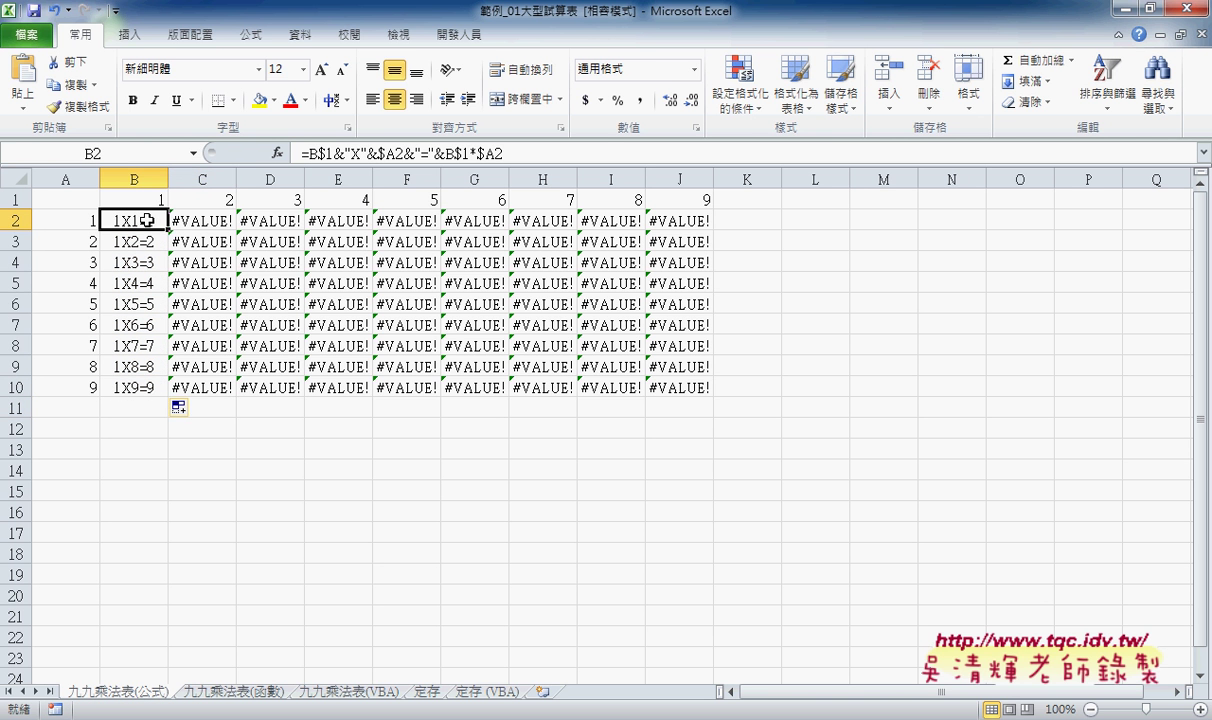
mouse_move(168, 231)
left_mouse_down()
mouse_move(172, 405)
mouse_move(704, 403)
left_mouse_up()
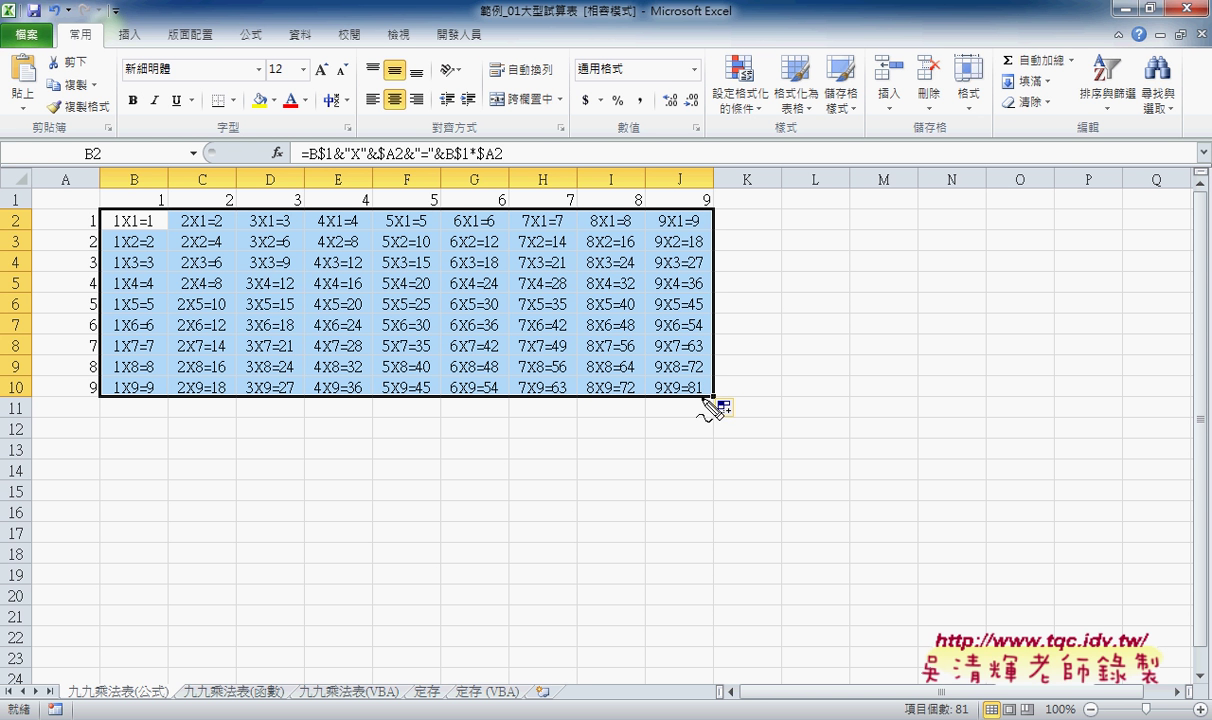
left_click_drag(26, 208, 88, 168)
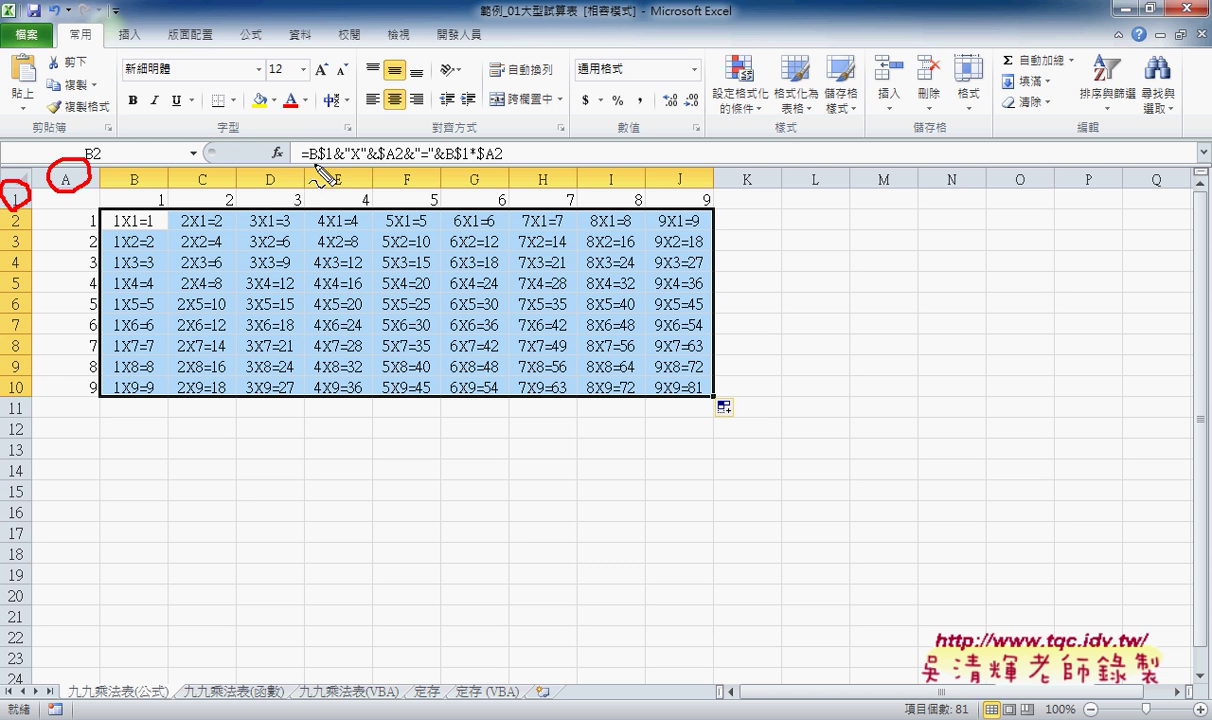
left_click_drag(310, 163, 489, 163)
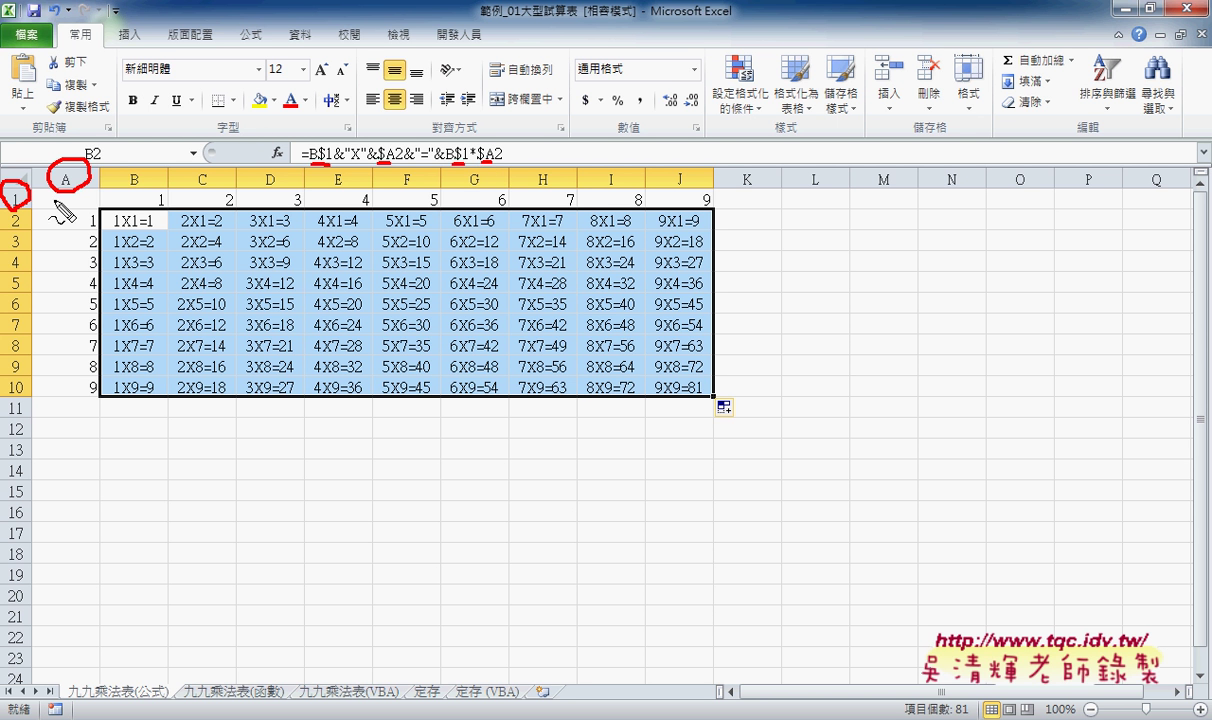
left_click_drag(76, 201, 137, 198)
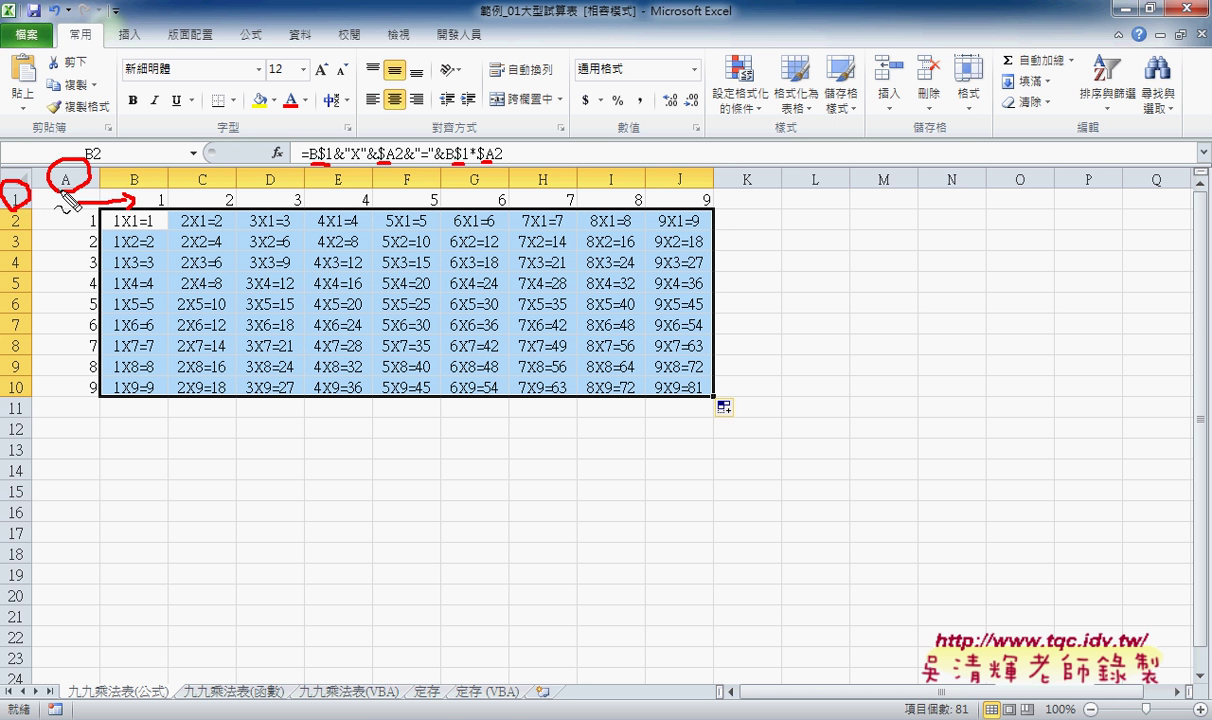
left_click_drag(66, 188, 68, 216)
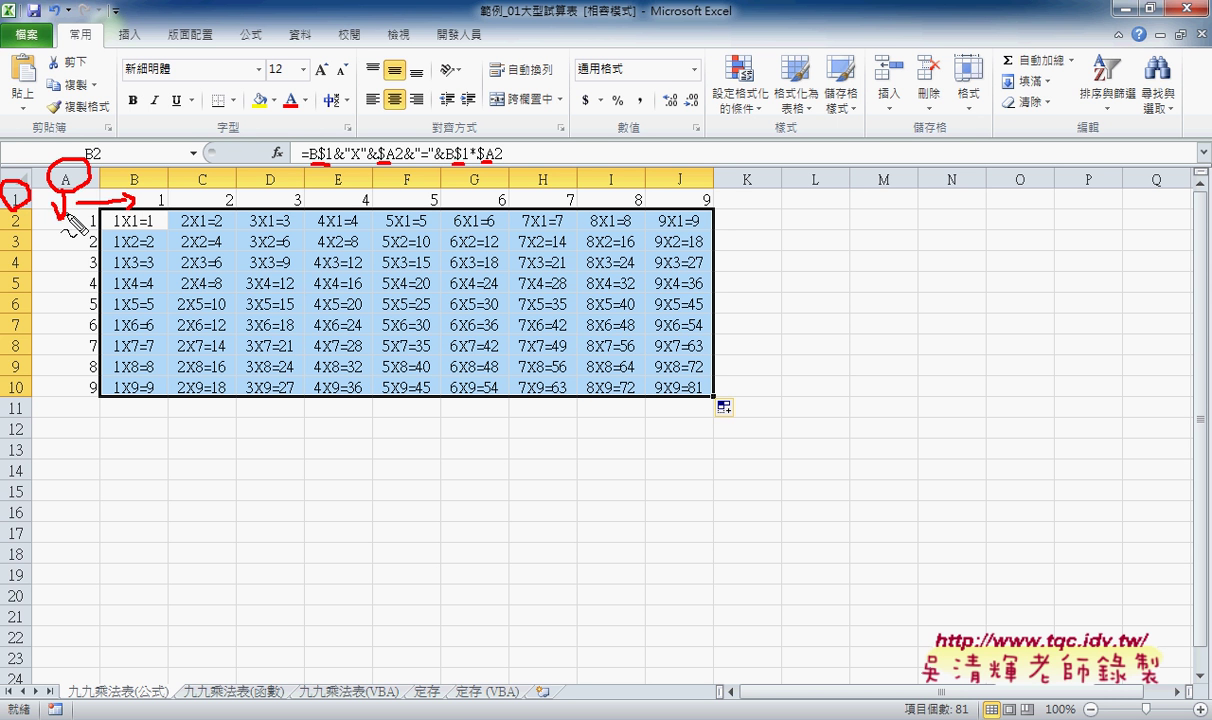